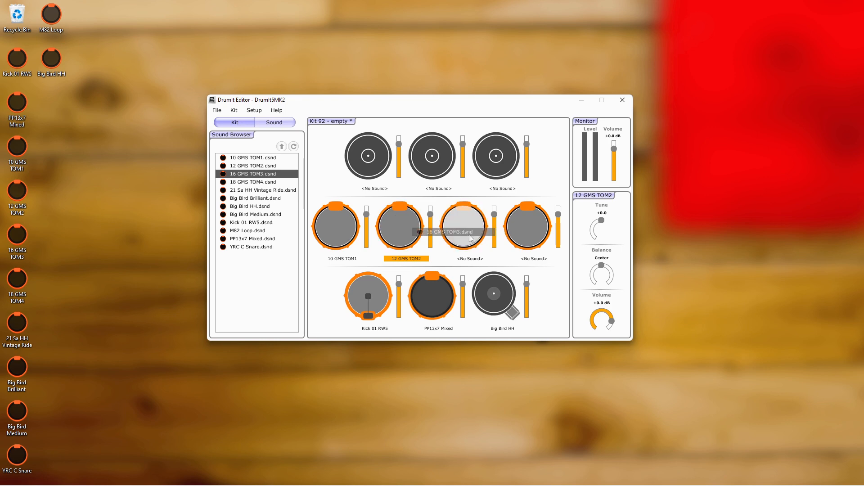
click(239, 115)
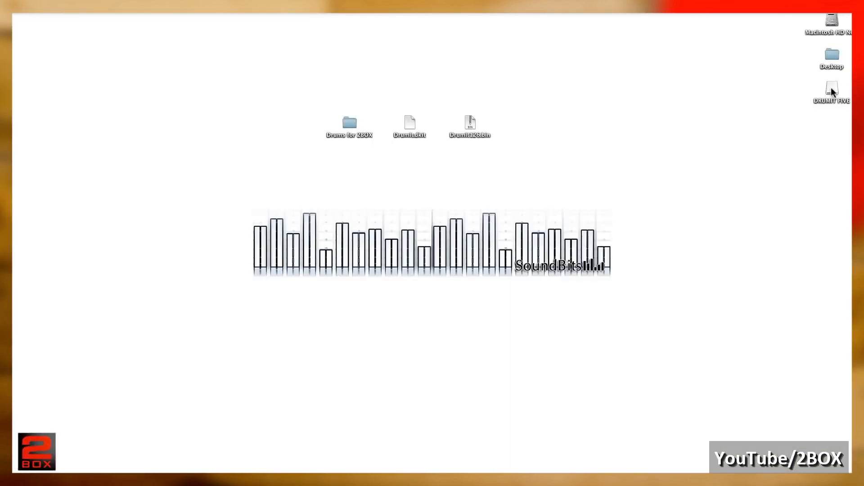
Open the DrumIt module's drive and look inside its A-Snare3zone folder
double_click(831, 90)
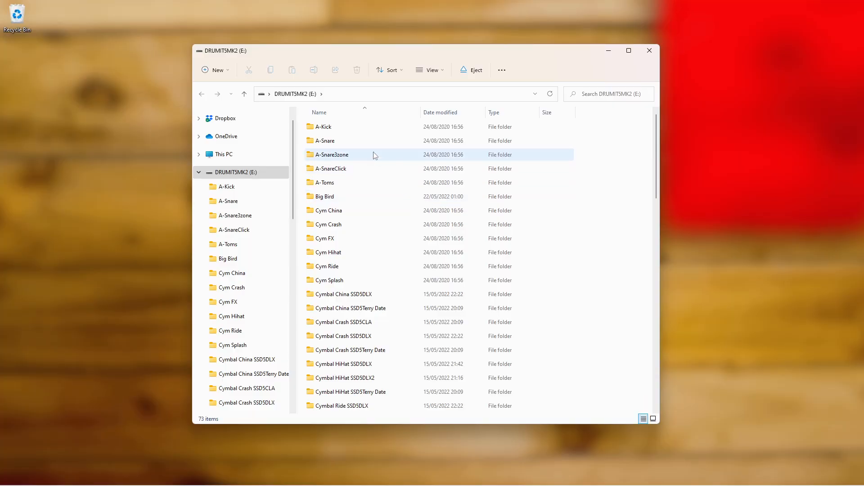
double_click(373, 155)
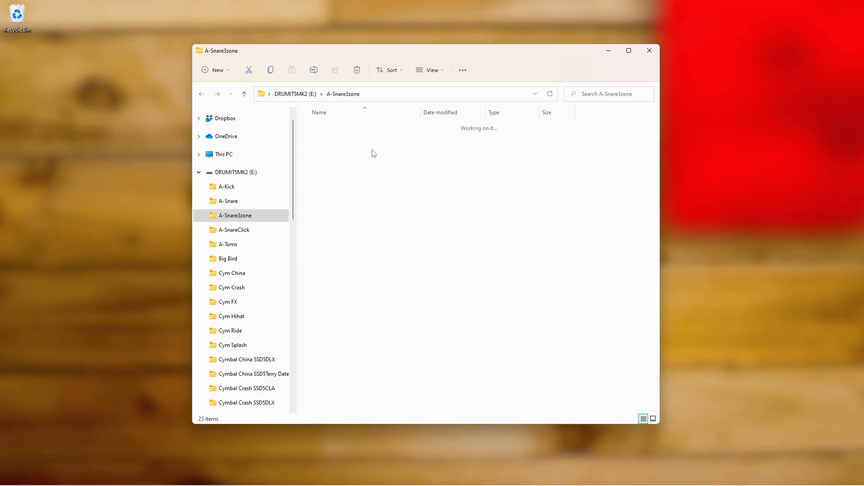
scroll(624, 206, down, 1)
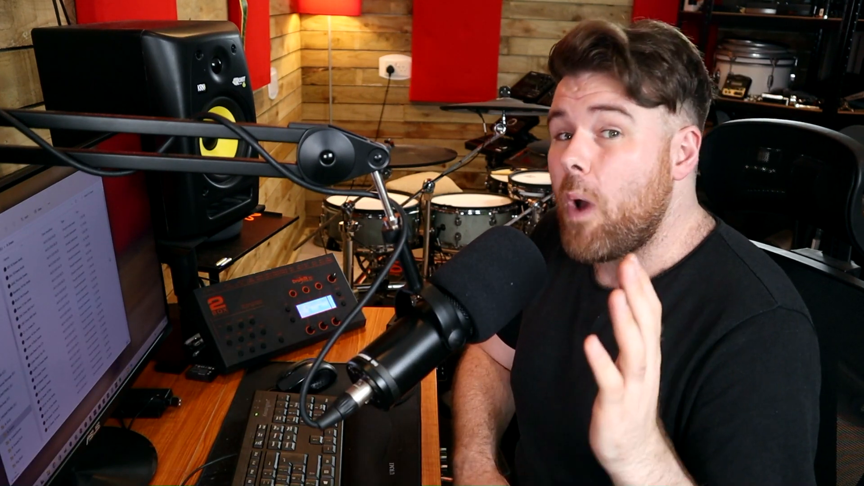
Browse the 2BOX website's additional sounds list and the PP13x7 Snare & Kits product page
scroll(860, 112, down, 3)
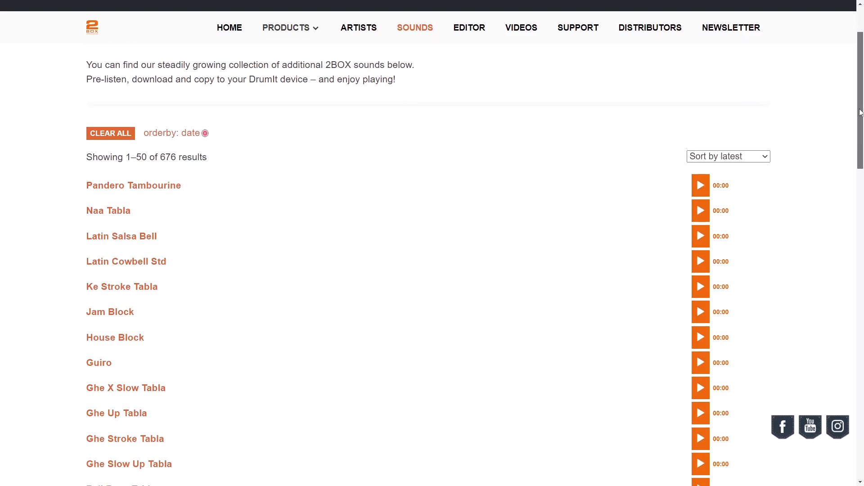
drag(860, 113, 862, 282)
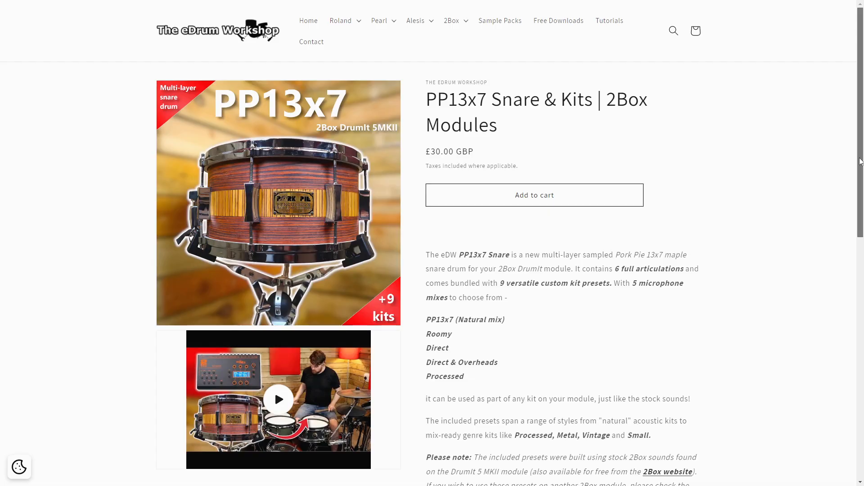
drag(860, 162, 853, 239)
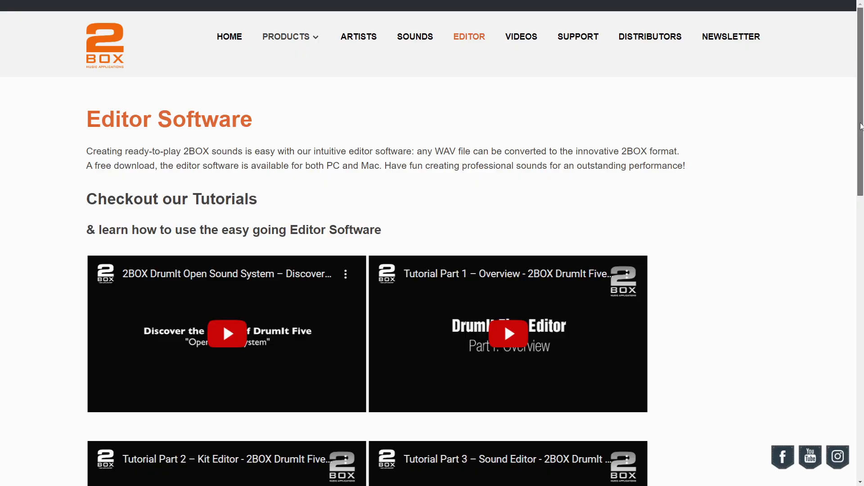
Open the Downloads section of the 2BOX Editor Software page
scroll(861, 169, down, 1)
drag(861, 168, 861, 423)
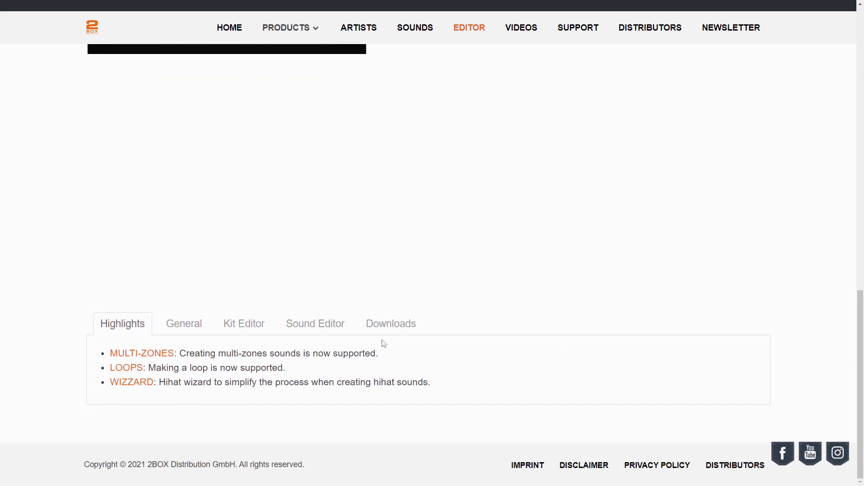
click(383, 331)
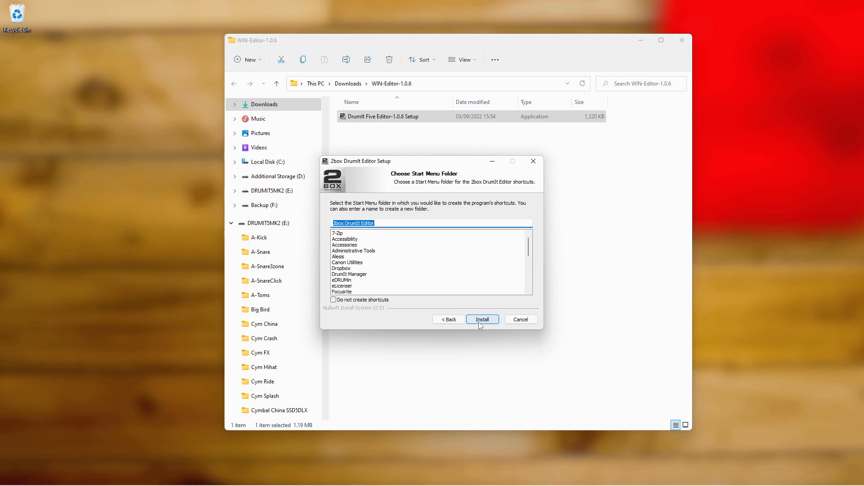
Install the 2box DrumIt Editor with the 2box DrumIt Editor Start Menu folder and close the setup wizard
click(478, 322)
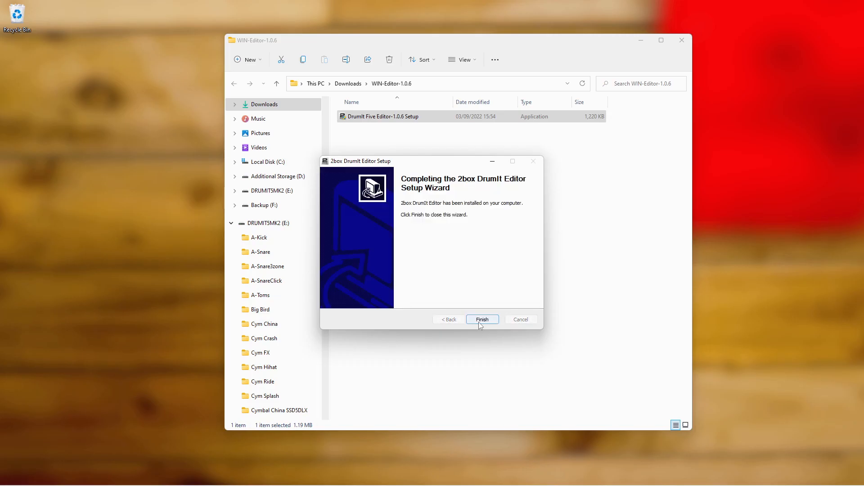
click(479, 322)
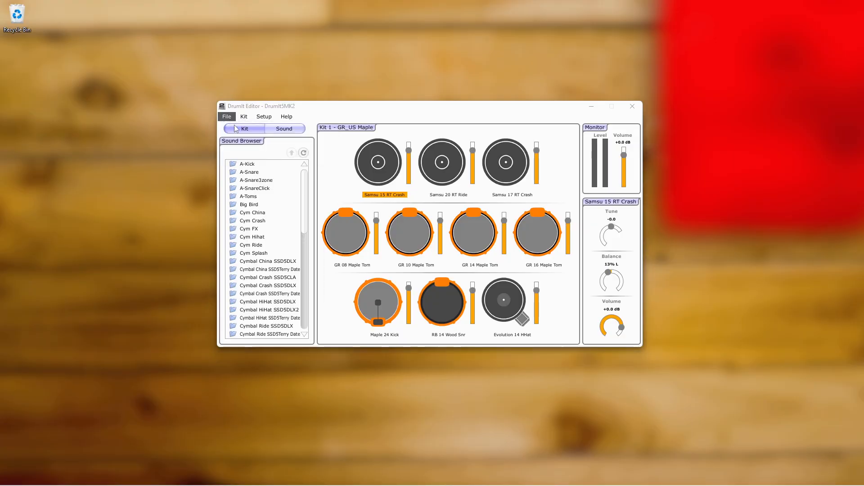
View the module drive in the kit file chooser without opening a kit, and switch to the sound editor
click(235, 129)
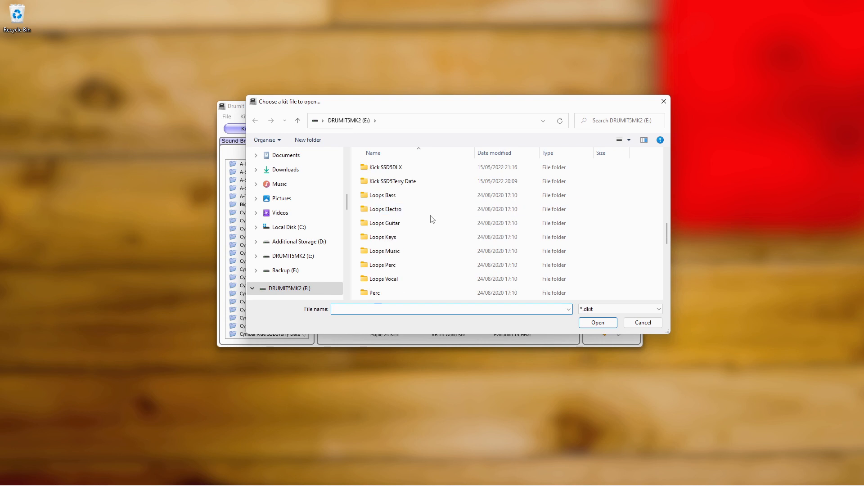
click(638, 325)
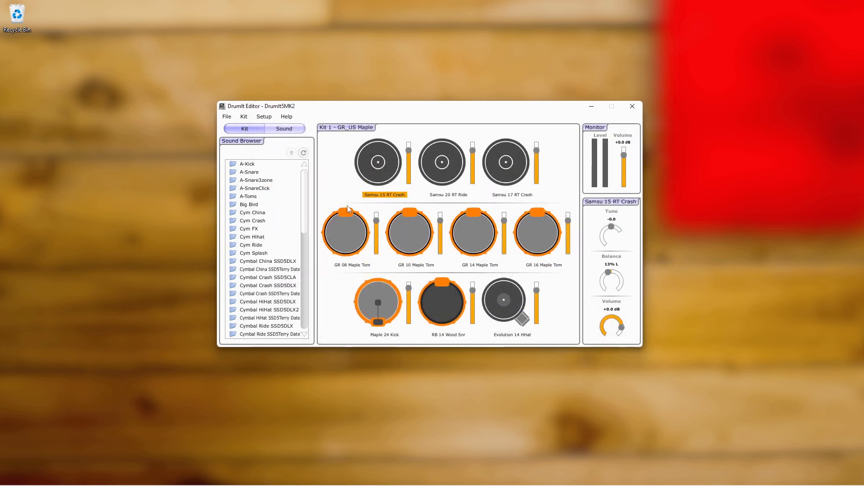
click(284, 129)
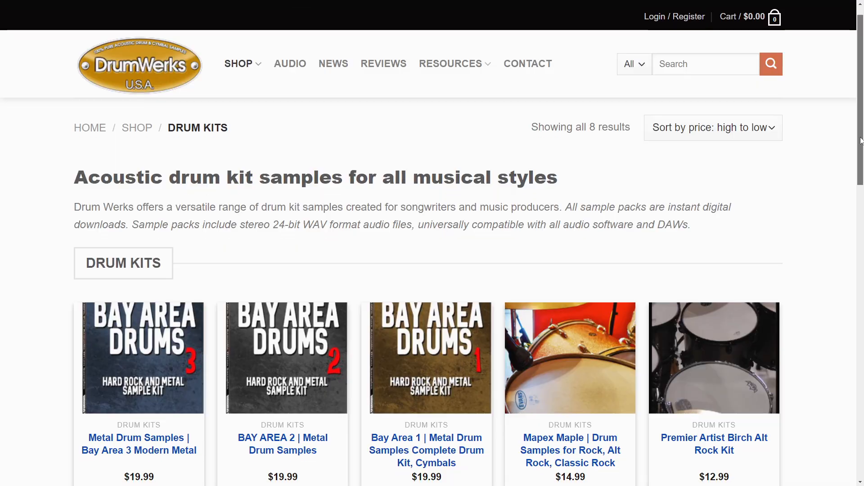
Look through the acoustic drum kit sample packs on the DrumWerks website
scroll(860, 196, down, 3)
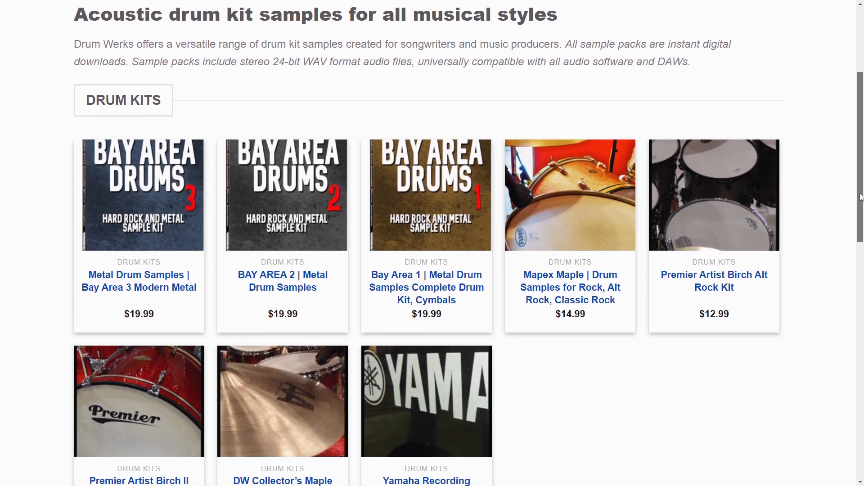
scroll(861, 197, down, 3)
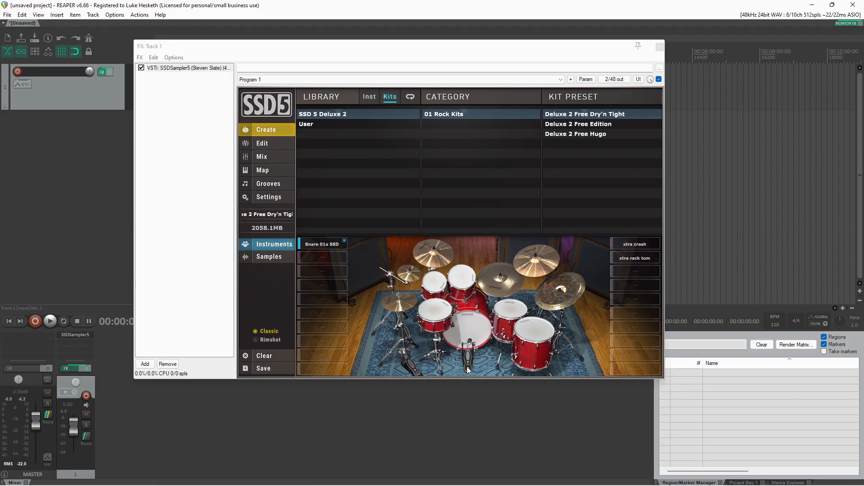
Switch to REAPER and audition the kick drum and a rack tom in the SSD5 sampler
click(469, 323)
click(433, 286)
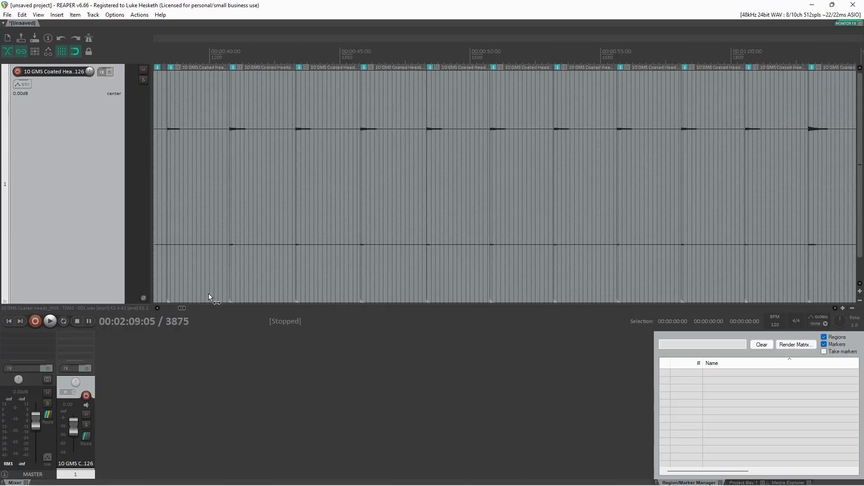
Examine the individual tom hits in the 10 GMS Coated Heads track through to the end of the recording
scroll(209, 293, right, 20)
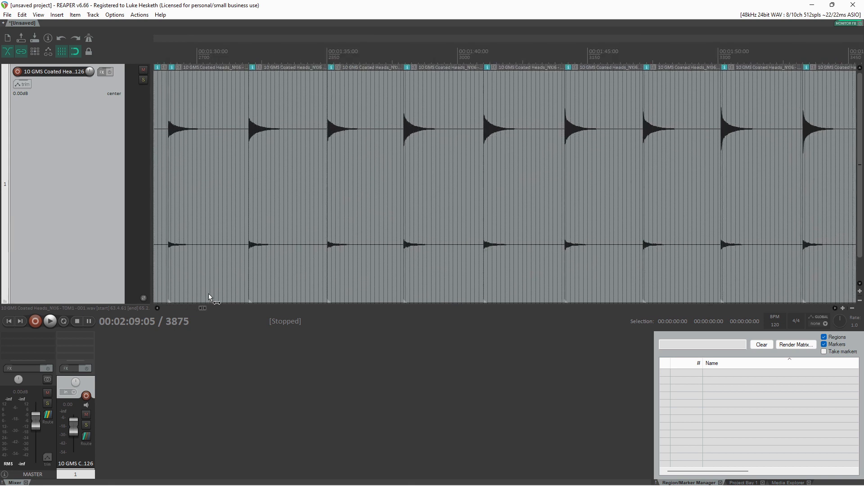
scroll(209, 296, right, 5)
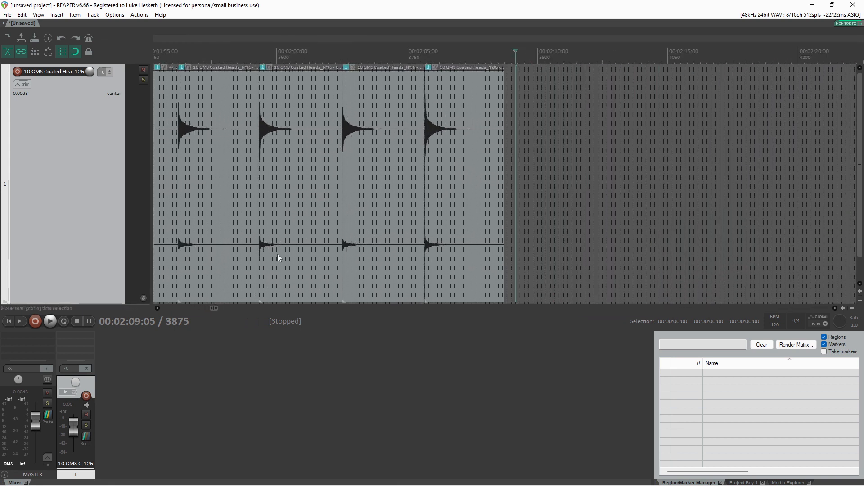
click(447, 230)
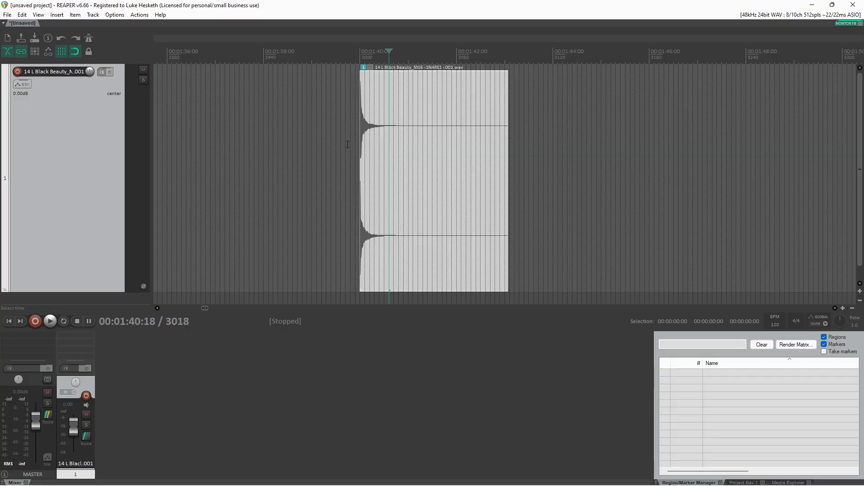
Place the play cursor ahead of the Black Beauty snare sample and try extending the end of the M82 Loop item
click(341, 141)
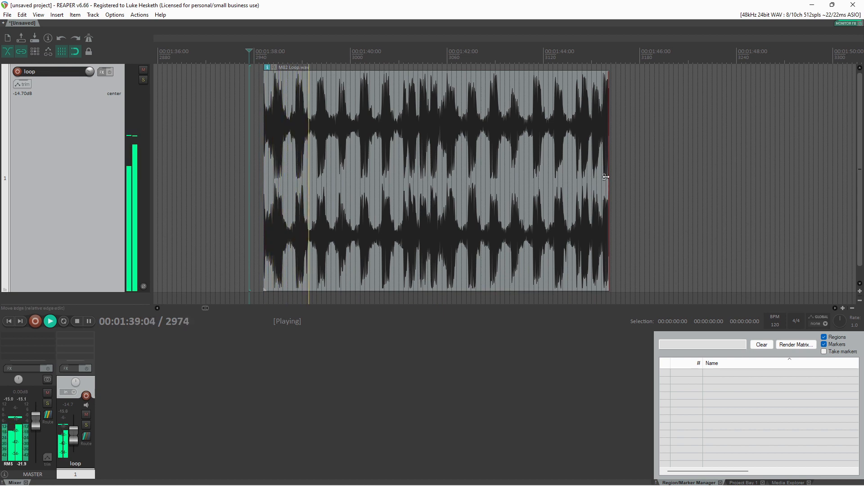
drag(611, 176, 648, 177)
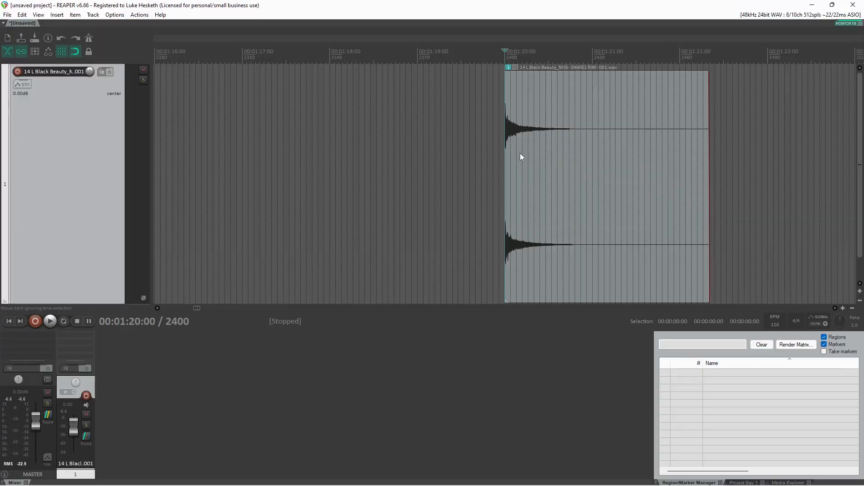
Inspect the start of the 14 L Black Beauty SNARE1 RIM sample's waveform up close
click(521, 156)
scroll(550, 160, up, 6)
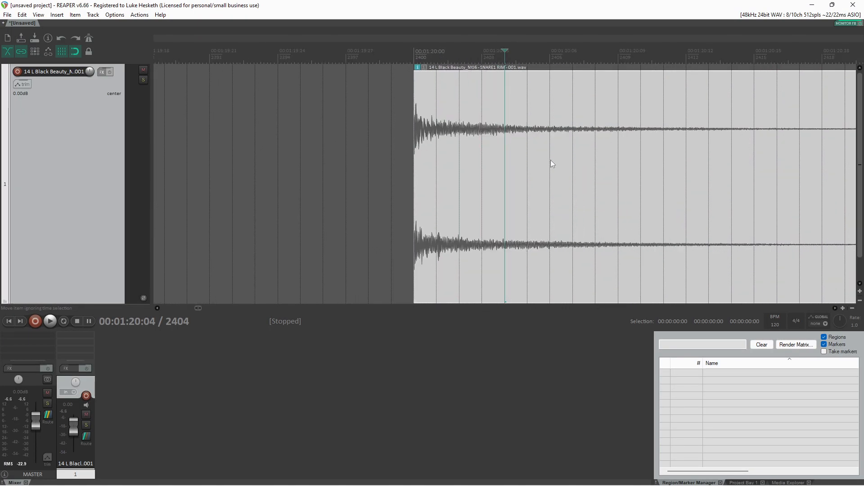
scroll(505, 169, up, 5)
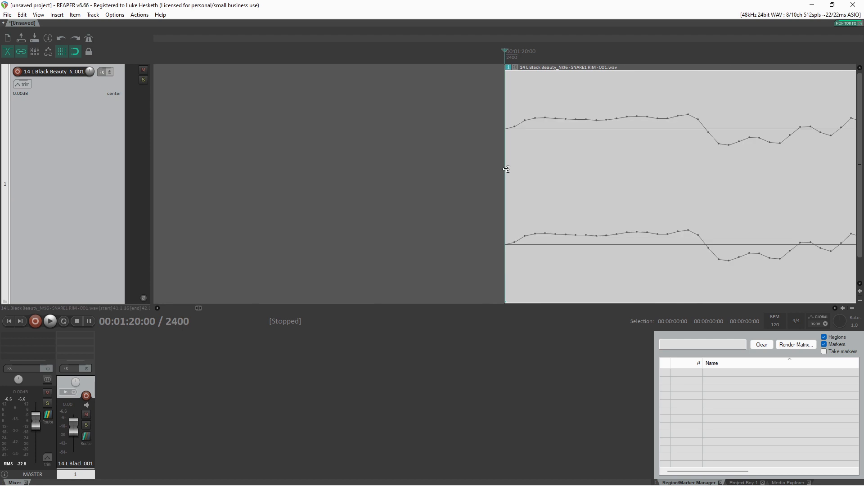
drag(432, 173, 425, 151)
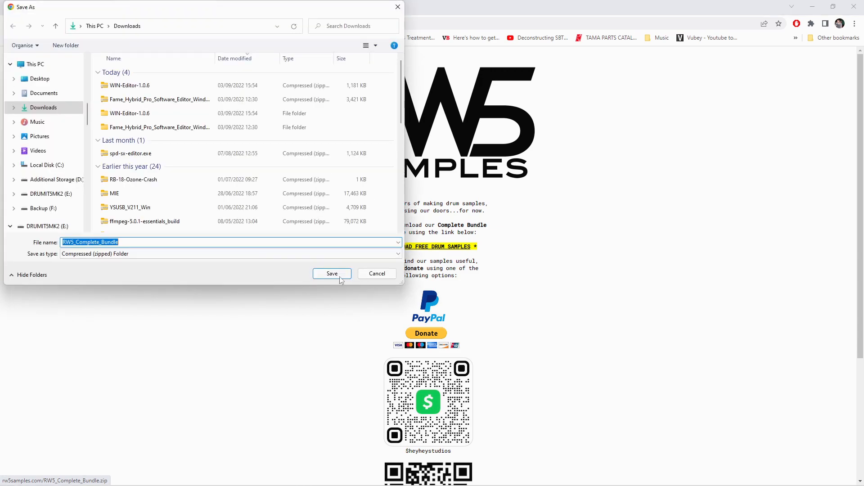
Save RW5_Complete_Bundle to the Downloads folder and browse the kick and snare folders inside RW5 Complete Bundle
click(335, 273)
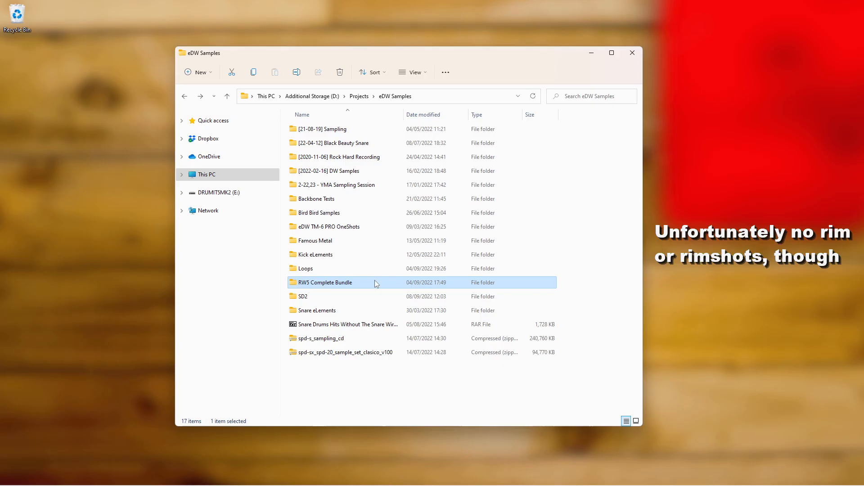
double_click(376, 282)
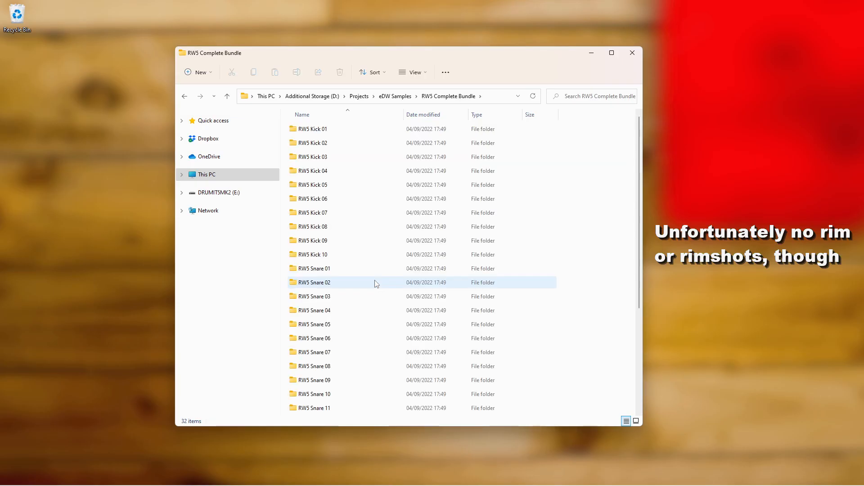
scroll(564, 188, down, 5)
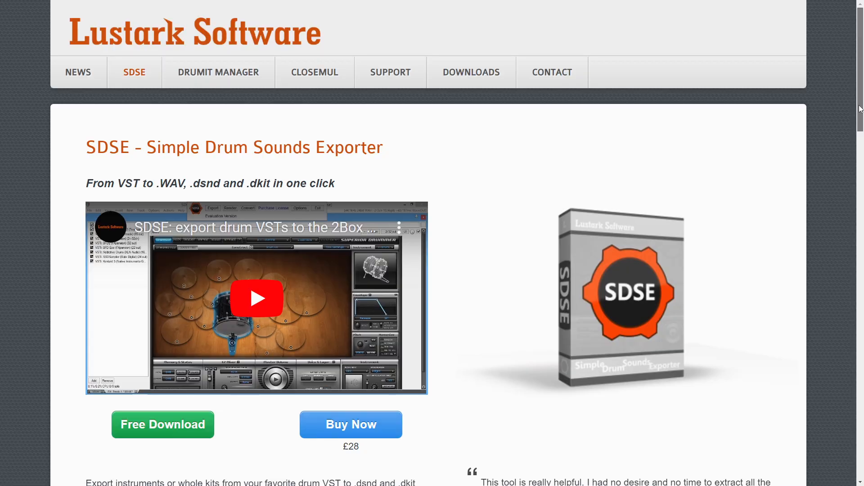
Look over the SDSE product page and the eDW PP13x7 Full Mix Head Center sample files
drag(860, 108, 854, 176)
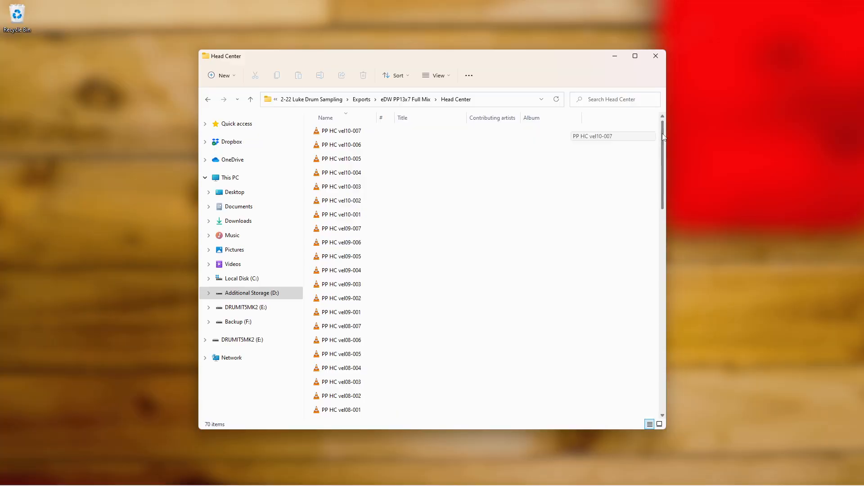
drag(662, 136, 660, 198)
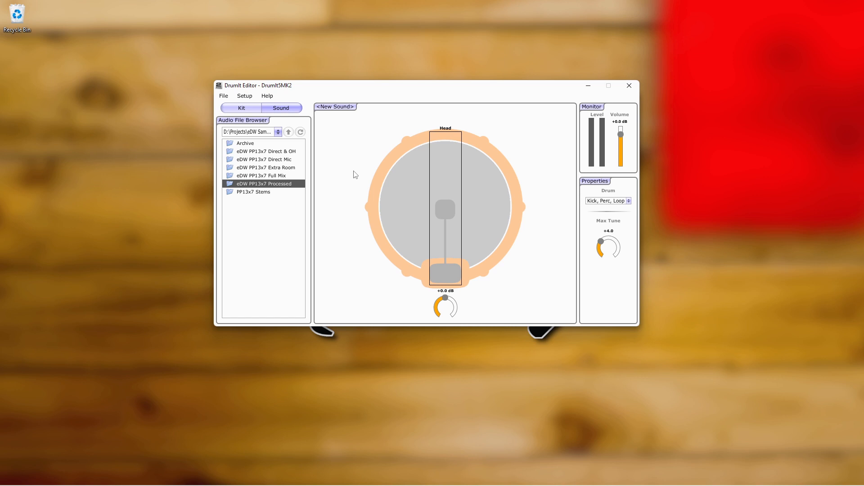
Check the storage locations offered by the DrumIt Editor's audio file browser
click(277, 133)
click(283, 279)
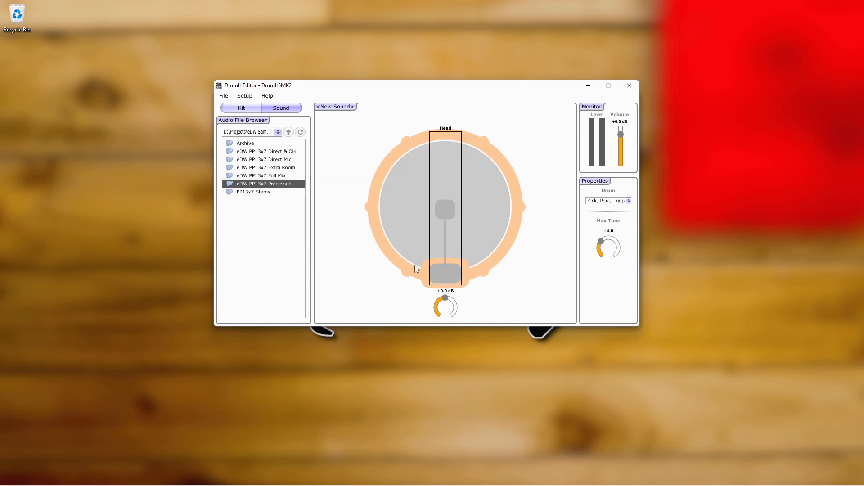
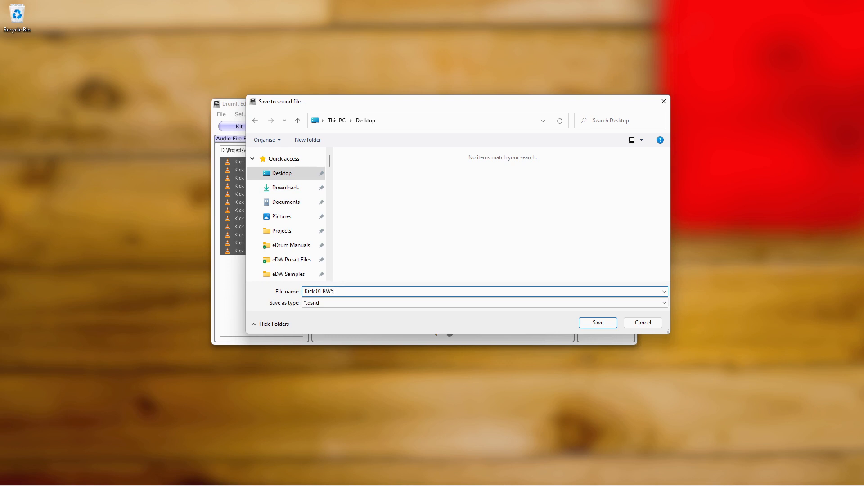
Save the kick sound to the Desktop as Kick 01 RW5 in dsnd format
click(580, 325)
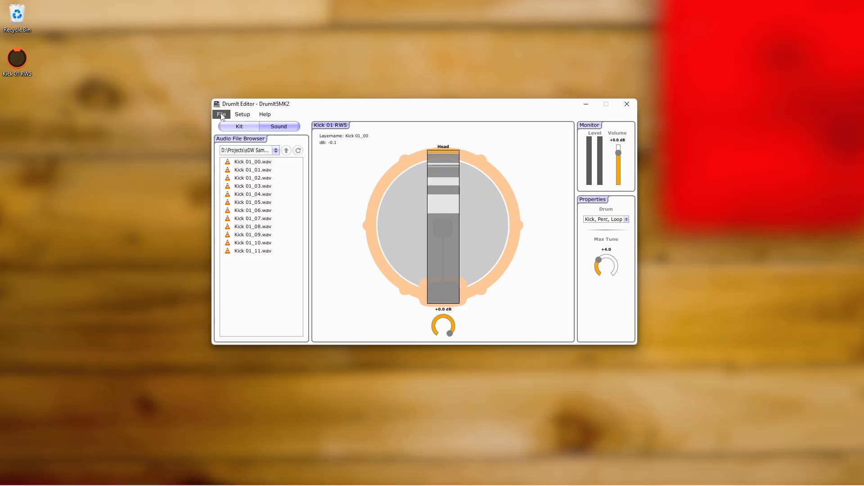
Create a new sound and set its drum type to Snare, Tom
click(222, 114)
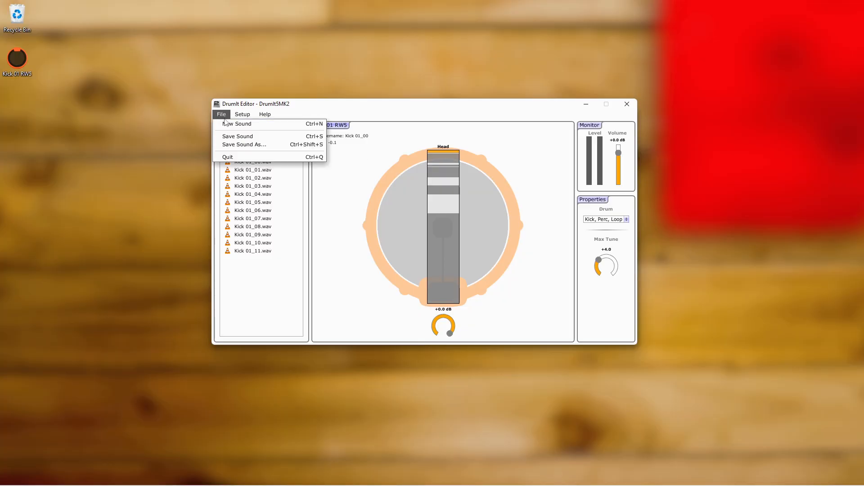
click(229, 126)
click(600, 219)
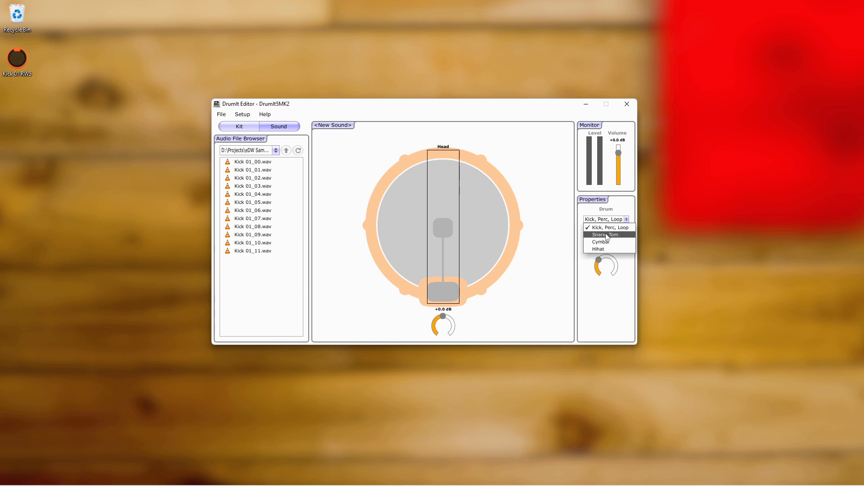
click(598, 244)
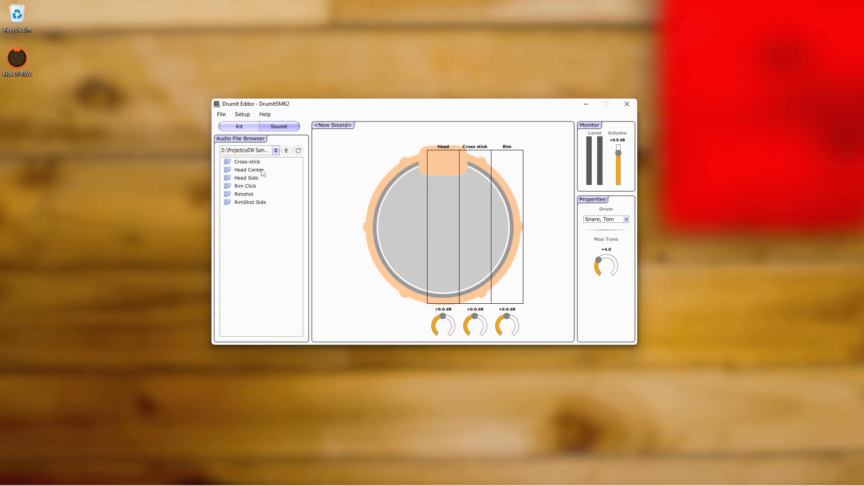
Load all the PP HC samples from the Head Center folder into the snare's Head zone
key(Down)
key(Down)
key(Up)
key(Up)
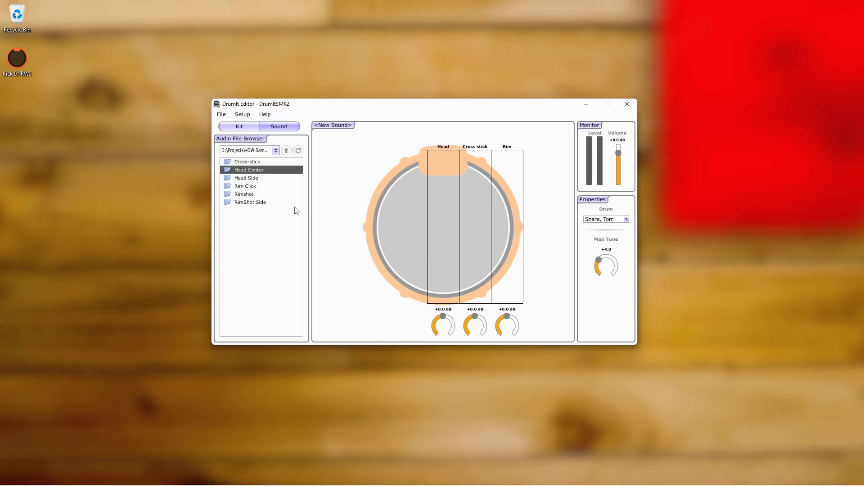
double_click(264, 172)
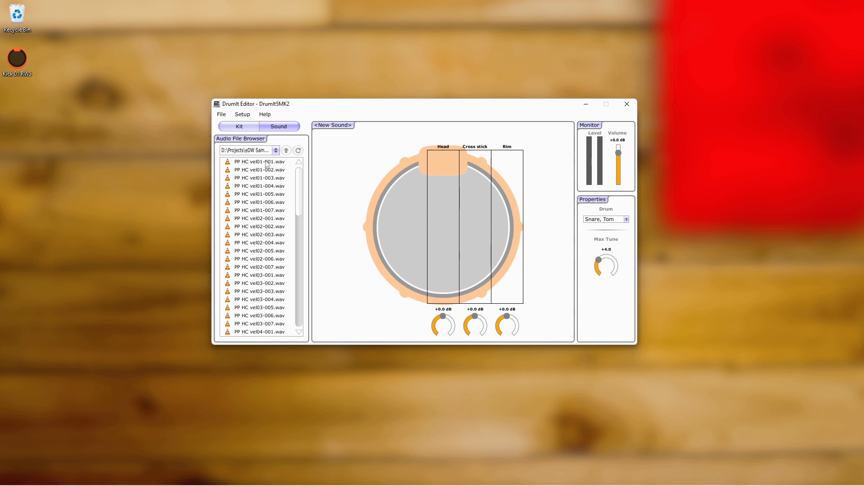
scroll(279, 214, down, 15)
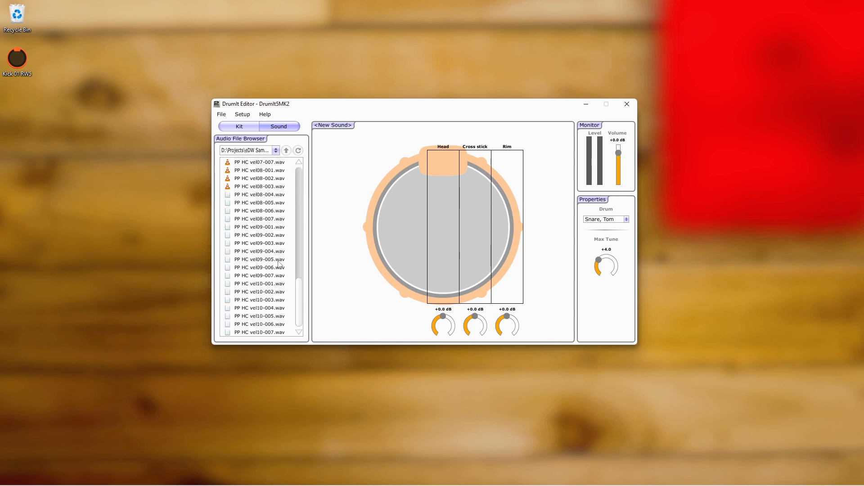
shift+click(272, 333)
drag(270, 324, 442, 188)
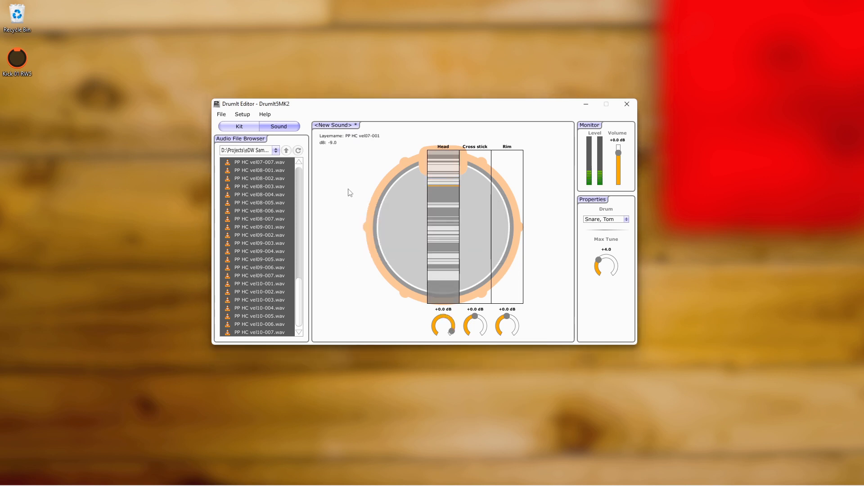
Load all the PP RS samples from the RimShot Side folder into the snare's Rim zone
click(287, 151)
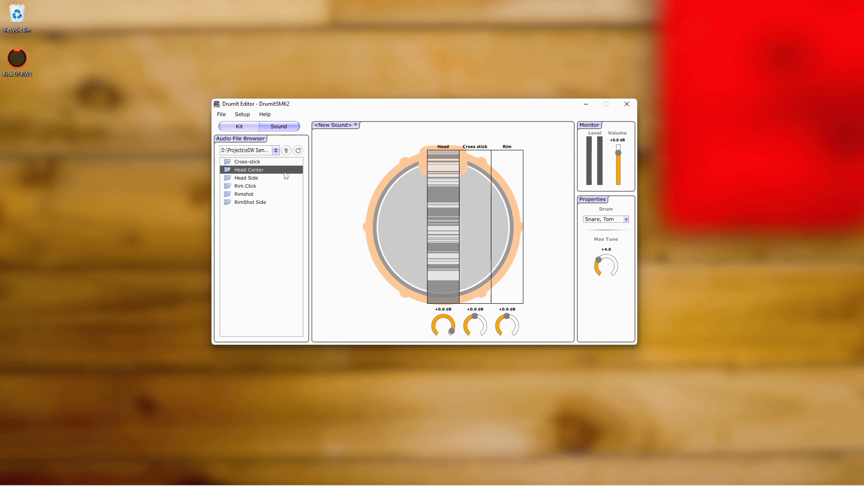
double_click(261, 203)
scroll(264, 292, down, 10)
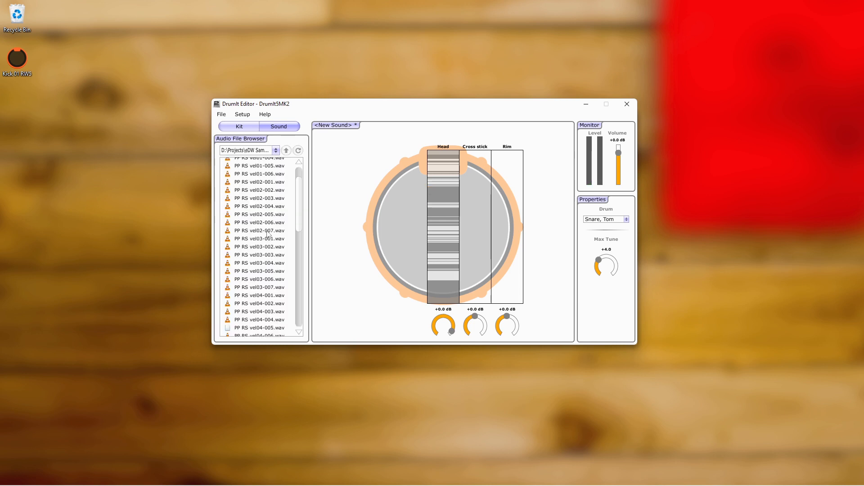
shift+click(265, 333)
drag(258, 333, 507, 252)
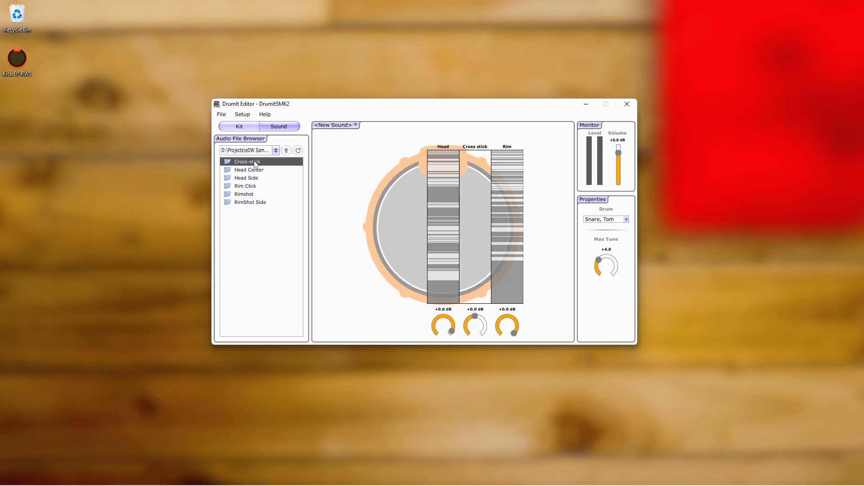
Load all the Cross-stick folder samples into the Cross stick zone and save the snare to the Desktop as PP13x7 Mixed
double_click(254, 162)
scroll(260, 251, down, 2)
scroll(261, 251, down, 2)
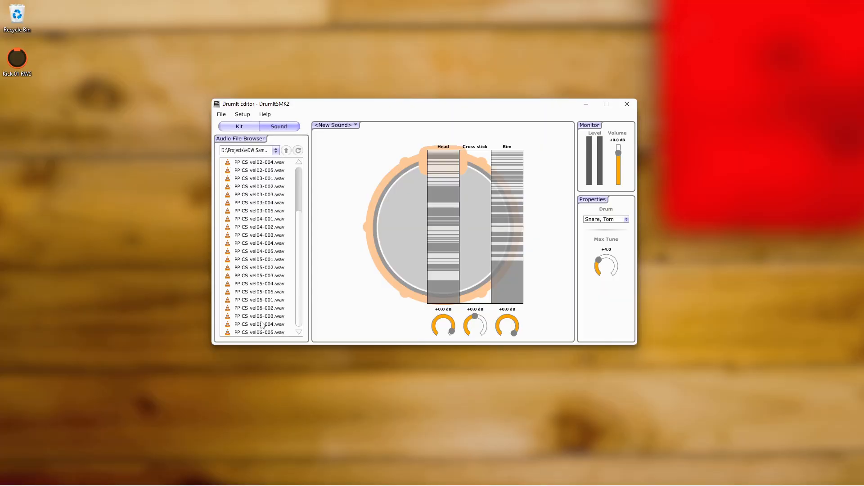
key(ctrl+a)
drag(262, 325, 475, 180)
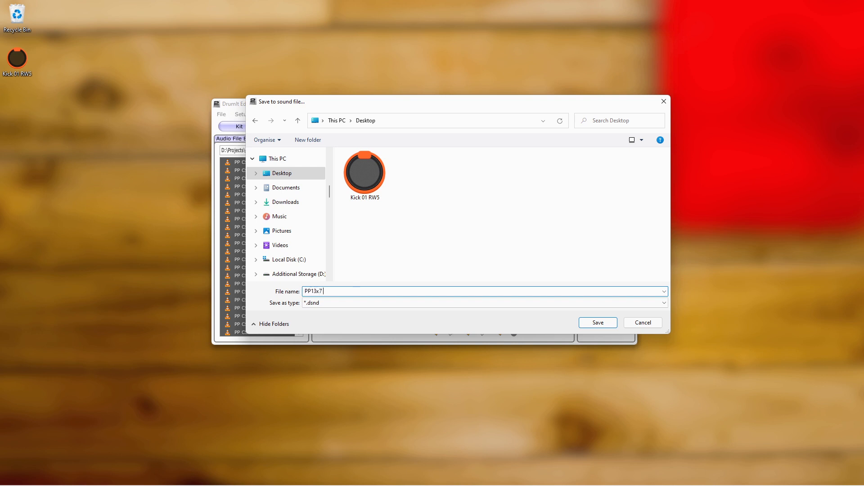
key(Return)
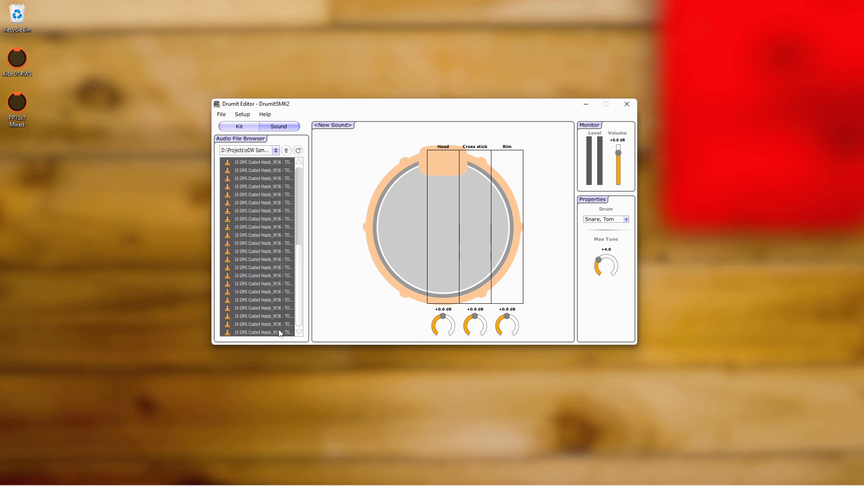
Load the 10 GMS Coated Heads TOM1 head samples into the Head zone and its rim samples into the Rim zone
drag(259, 234, 444, 182)
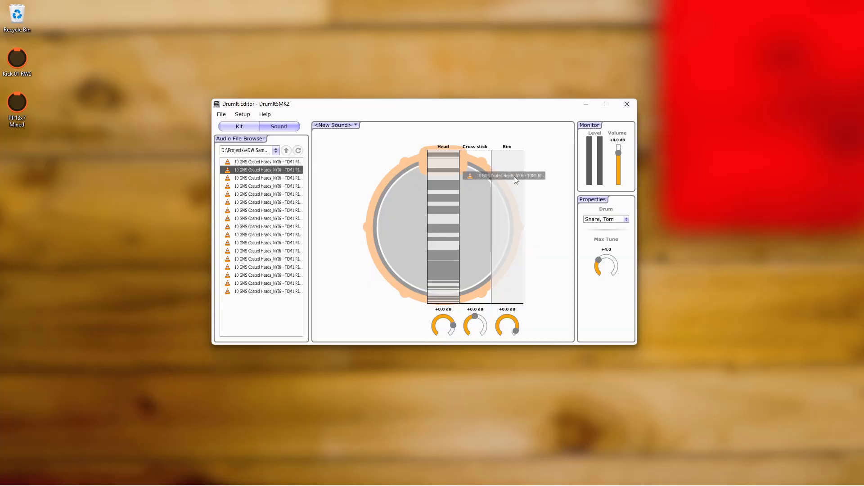
drag(495, 190, 495, 189)
click(270, 179)
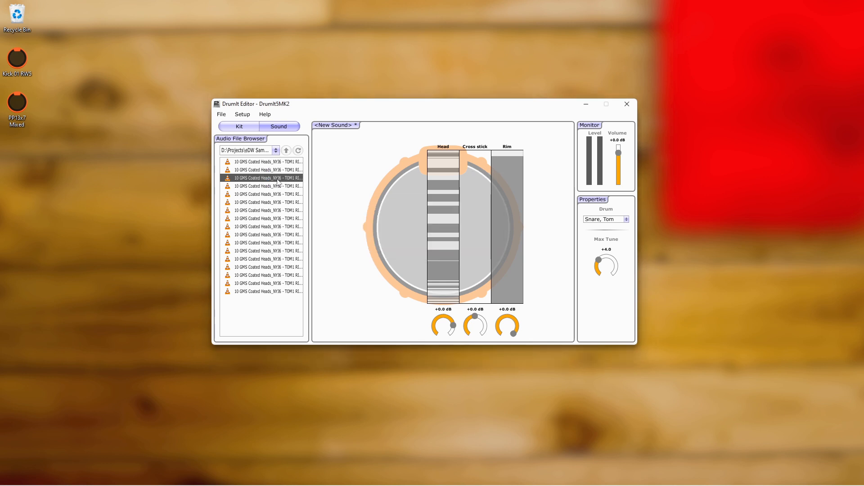
drag(503, 174, 506, 172)
drag(288, 218, 470, 212)
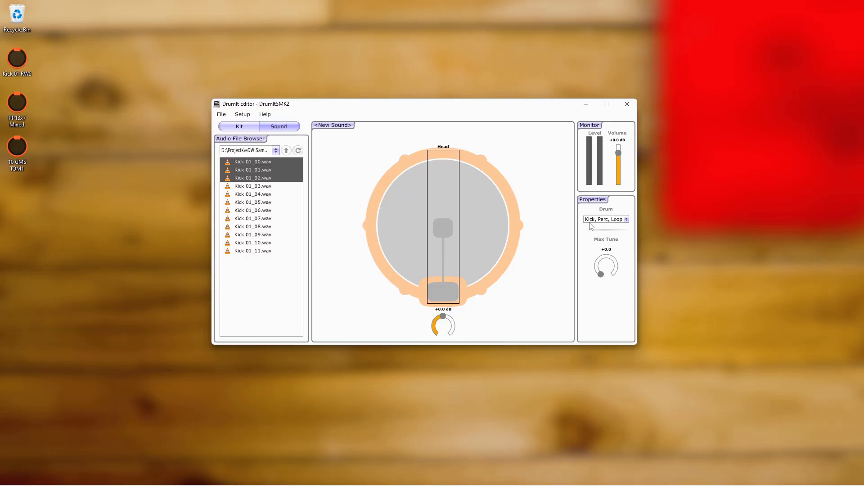
Set the empty sound's drum type to Snare, Tom
click(592, 220)
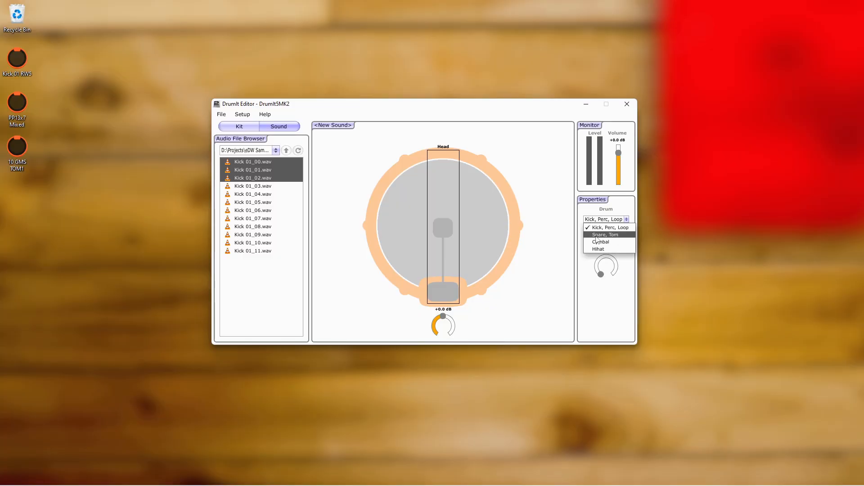
click(597, 235)
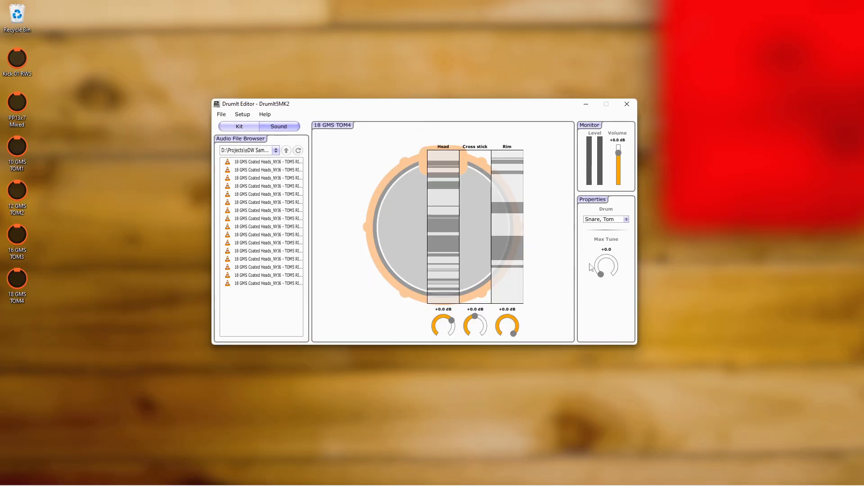
Set the drum type to Cymbal and load the 21 Sa Handhammered Vintage Ride cup samples into the Cup zone
click(613, 221)
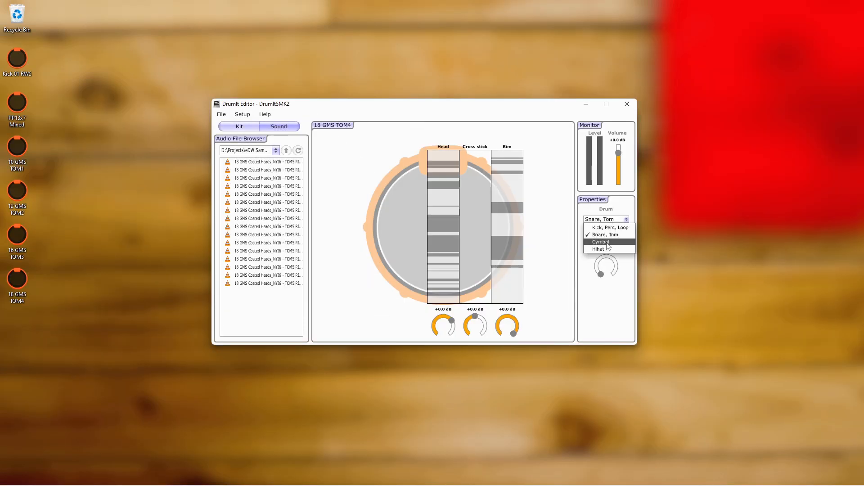
click(602, 242)
click(403, 248)
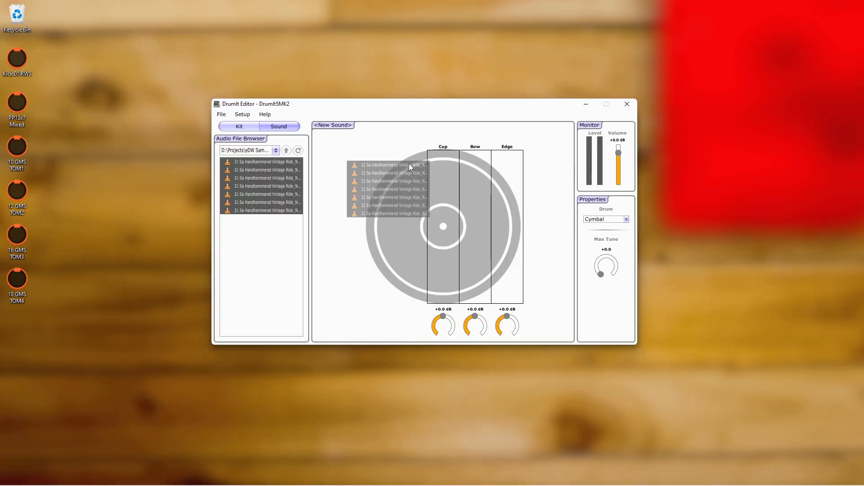
drag(408, 164, 450, 156)
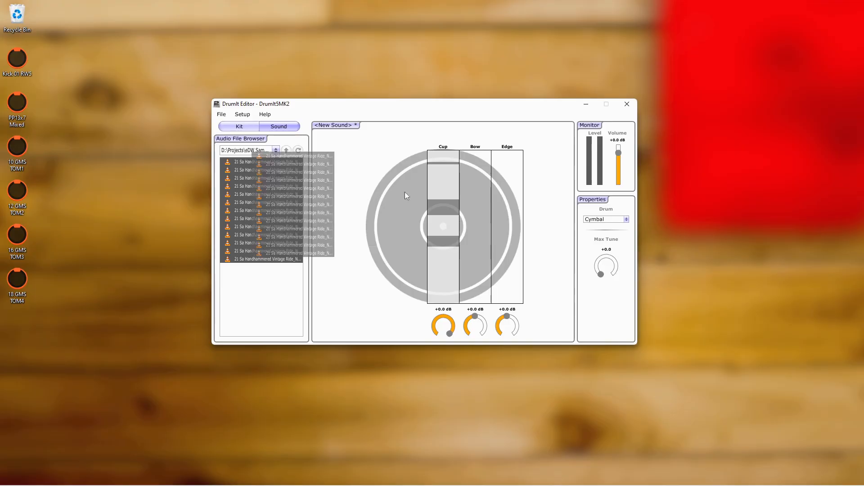
Load the ride's bow and edge samples into the Bow and Edge zones and save the sound as 21 Sa HH Vintage Ride
drag(404, 192, 447, 171)
drag(264, 252, 509, 173)
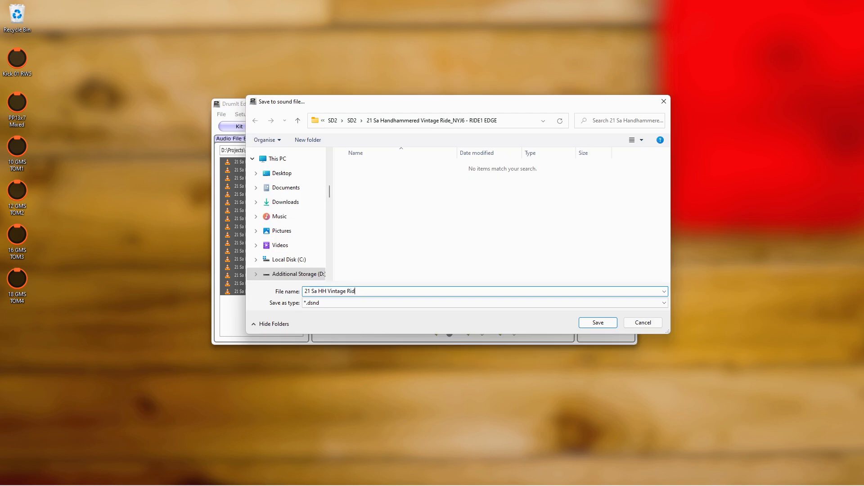
key(Return)
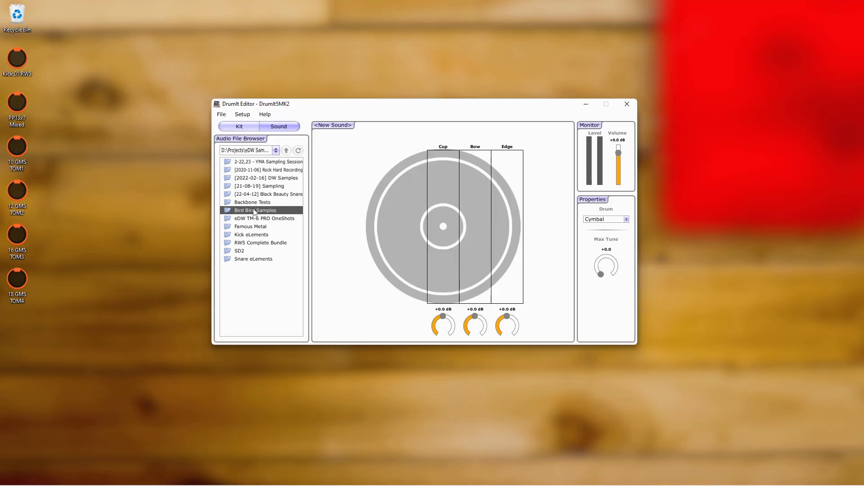
Load all samples from the Big Bird Brilliant Crash folder in Bird Bird Samples into the cymbal's Edge zone
double_click(254, 211)
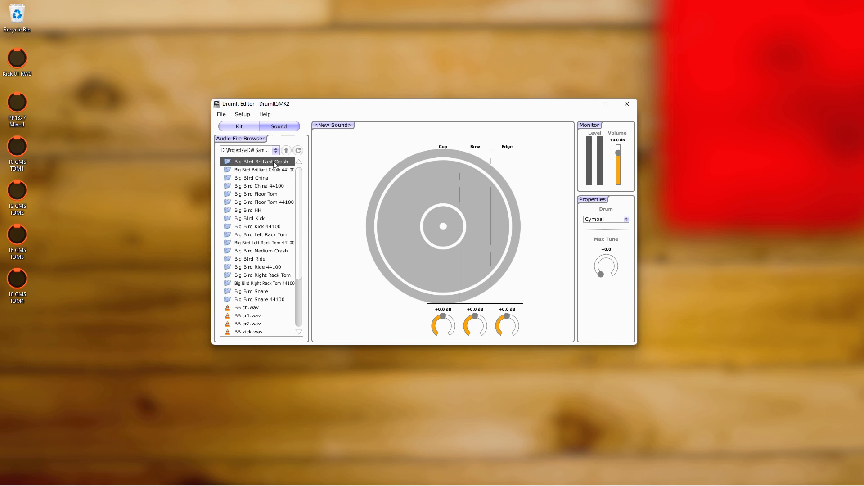
double_click(276, 163)
key(ctrl+a)
drag(282, 161, 509, 171)
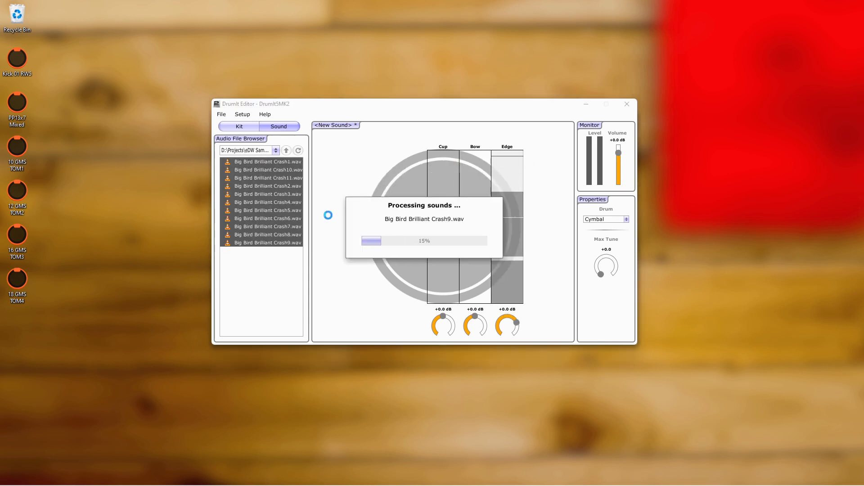
Save the crash sound as Big Bird Brilliant in dsnd format
click(221, 114)
click(244, 138)
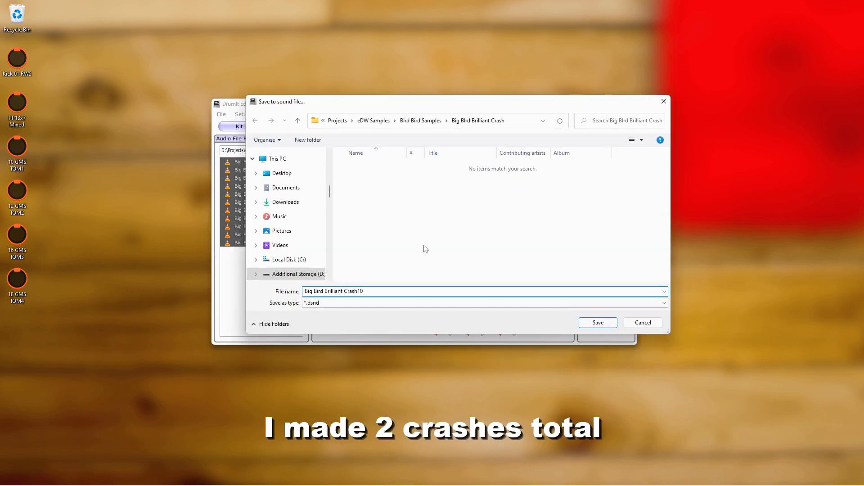
key(BackSpace)
key(BackSpace)
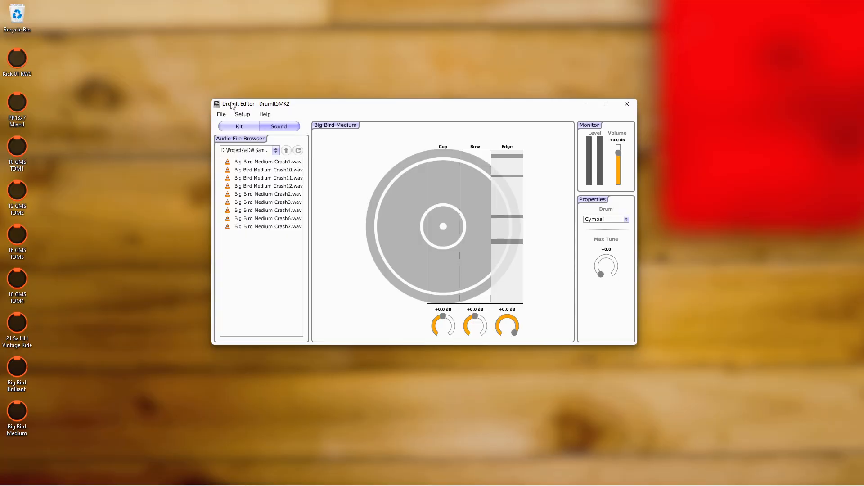
Create a new Kick, Perc, Loop sound and load the eDW_YamC_SnH.wav snare sample into its Head zone
click(221, 114)
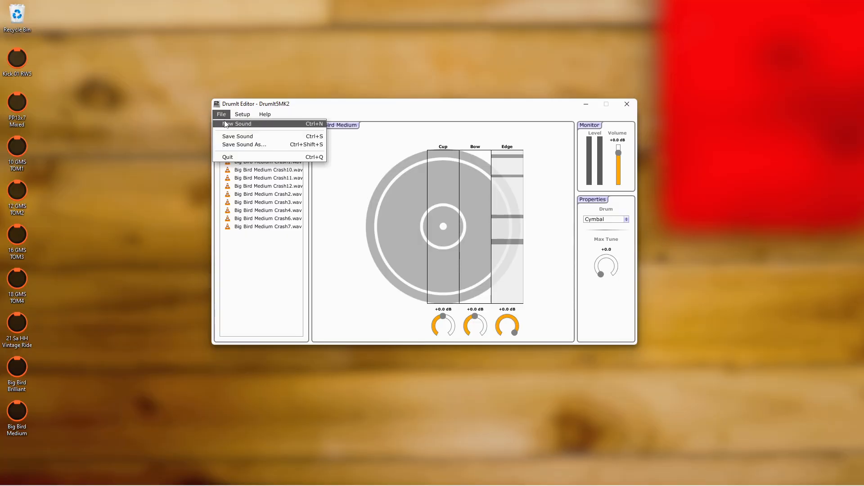
click(239, 125)
click(588, 221)
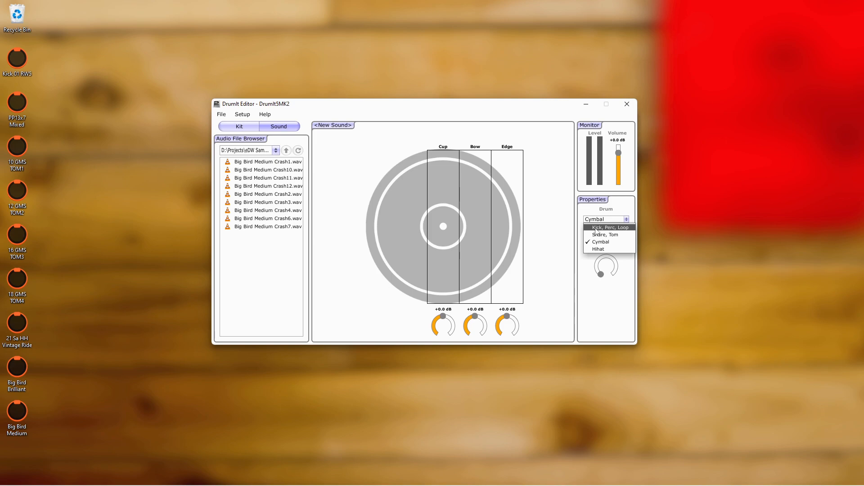
click(596, 228)
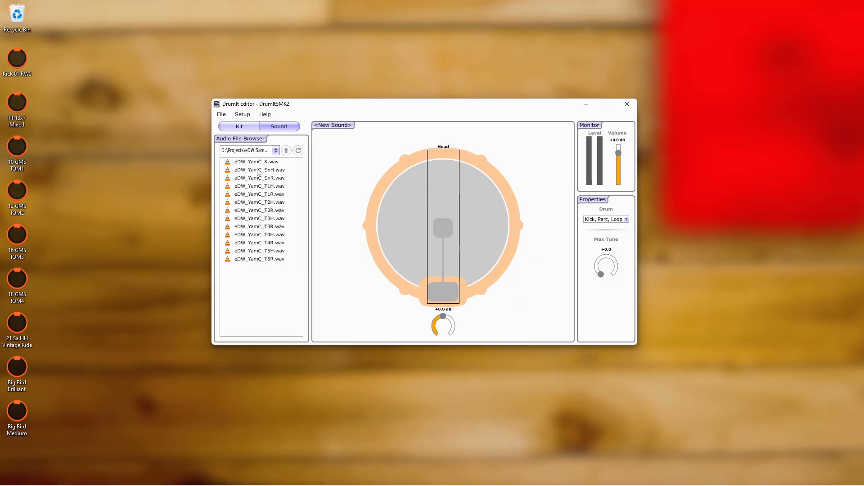
drag(422, 179, 439, 176)
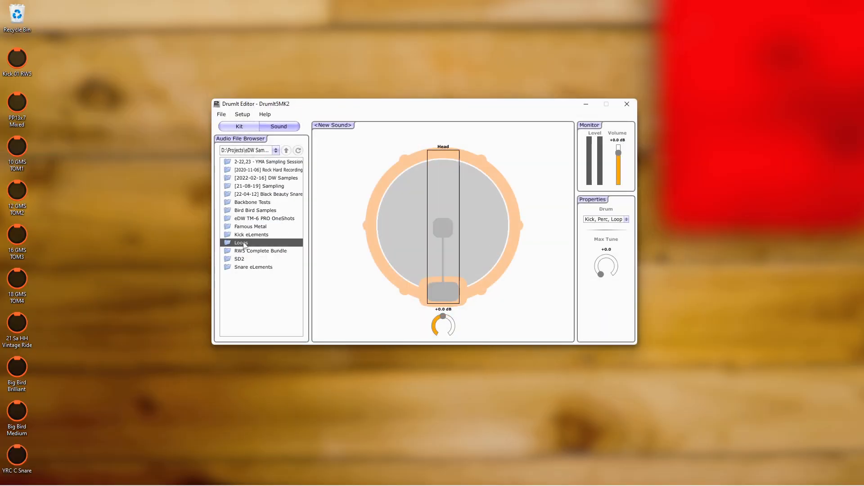
Load M82 Loop.wav from the Loops folder into the Head zone of the new sound
double_click(244, 244)
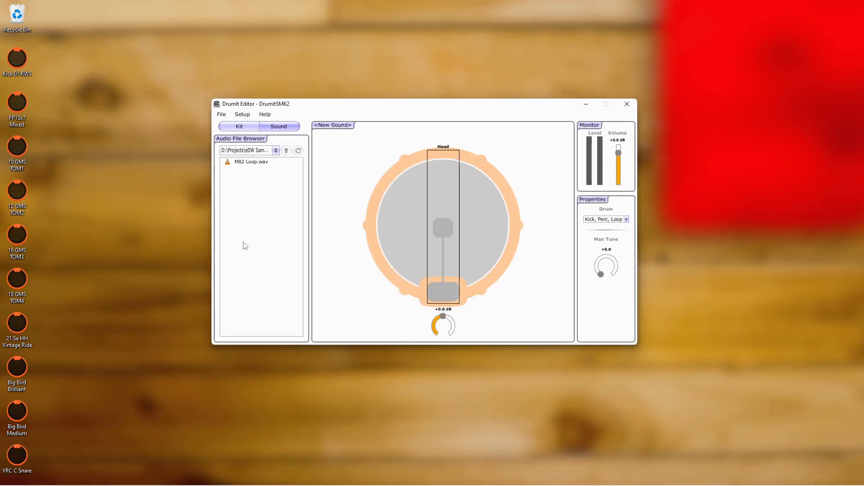
drag(266, 163, 445, 161)
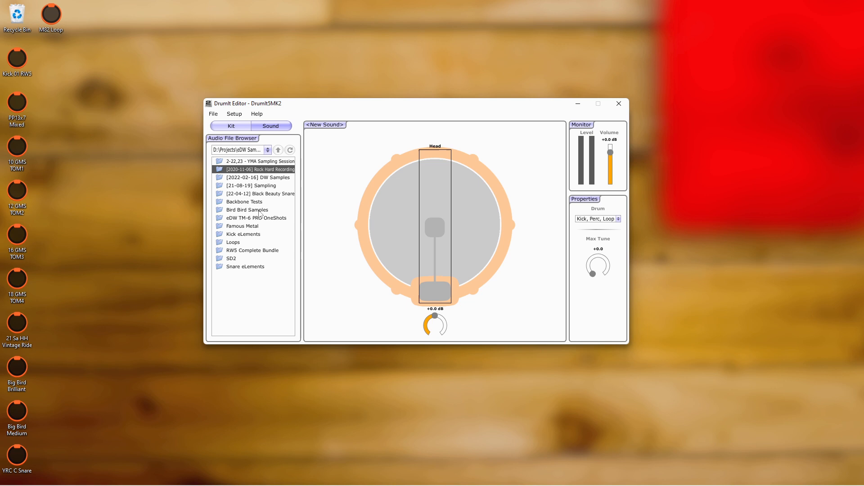
Open the Big Bird HH folder in Bird Bird Samples, change the drum type to Hihat and configure its edge, bow and pedal types
click(261, 210)
double_click(261, 209)
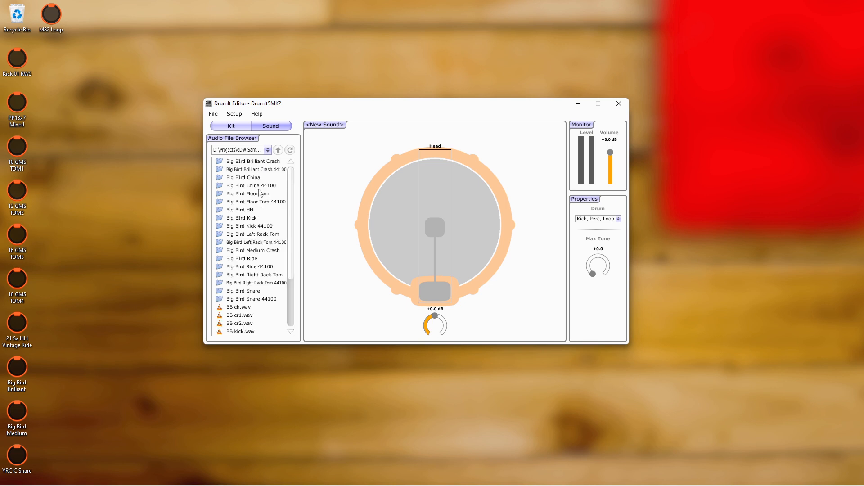
double_click(254, 211)
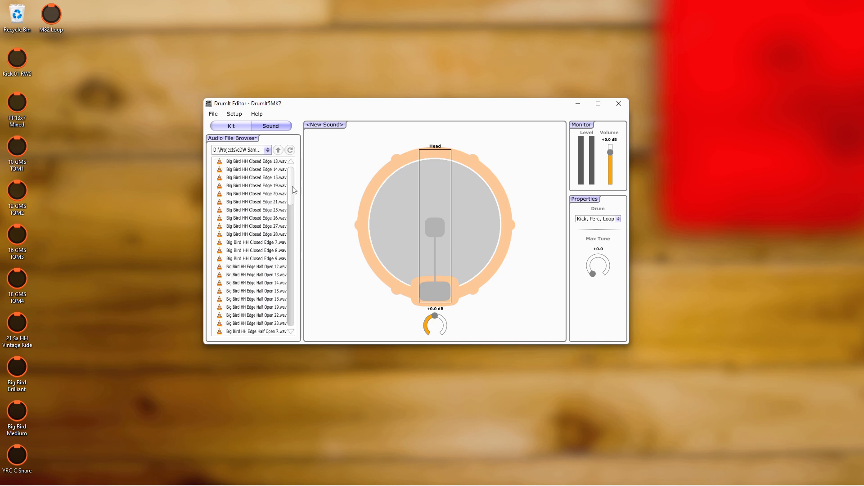
drag(292, 185, 293, 229)
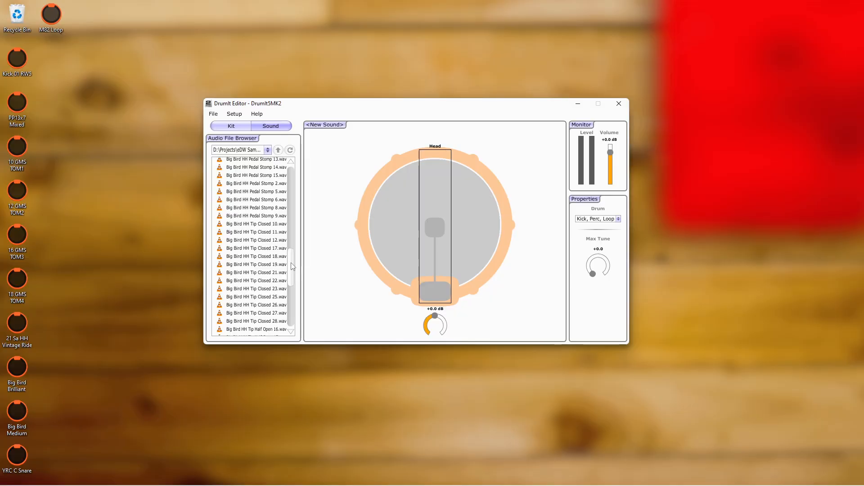
drag(291, 266, 292, 307)
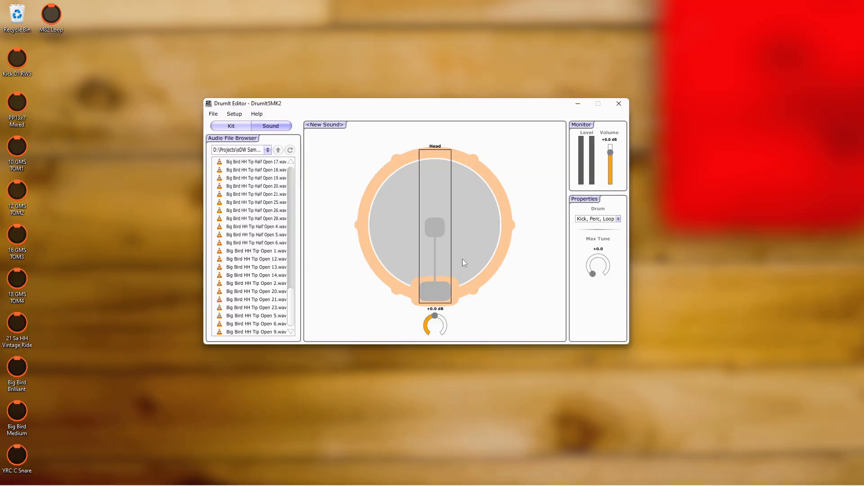
click(590, 249)
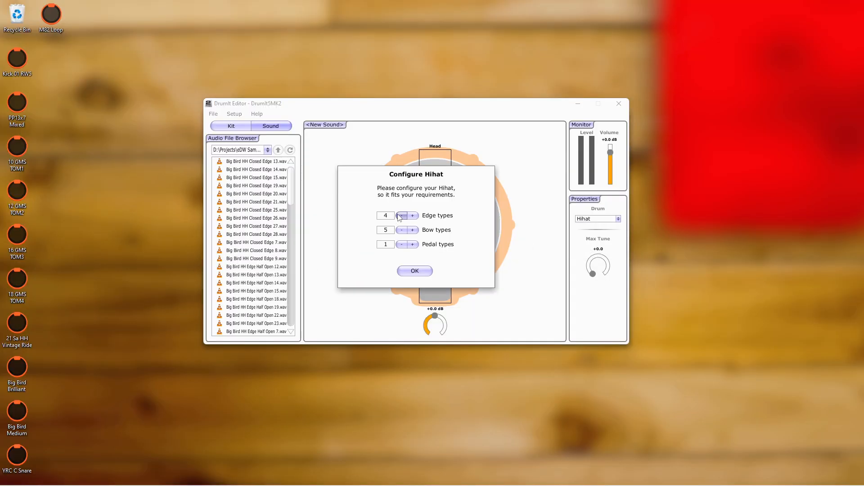
click(403, 271)
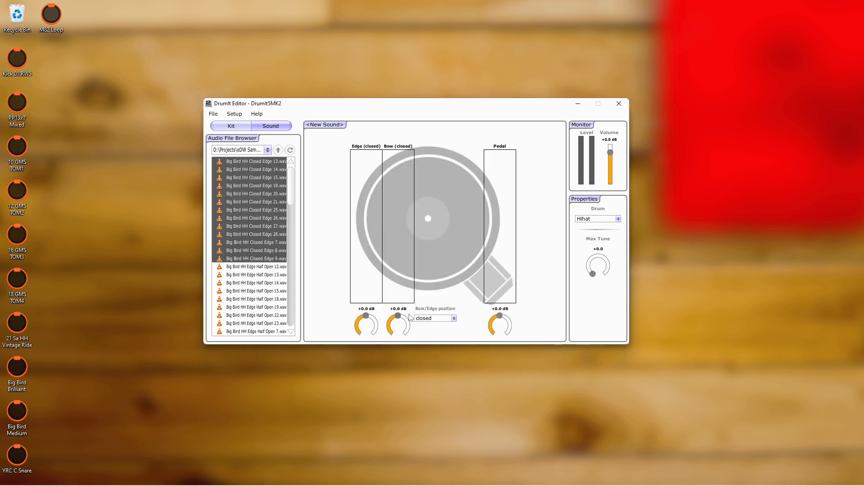
Load the Big Bird HH Closed Edge, Tip Closed and Pedal Stomp samples into the Edge (closed), Bow (closed) and Pedal zones respectively
drag(272, 222, 368, 185)
drag(253, 190, 401, 159)
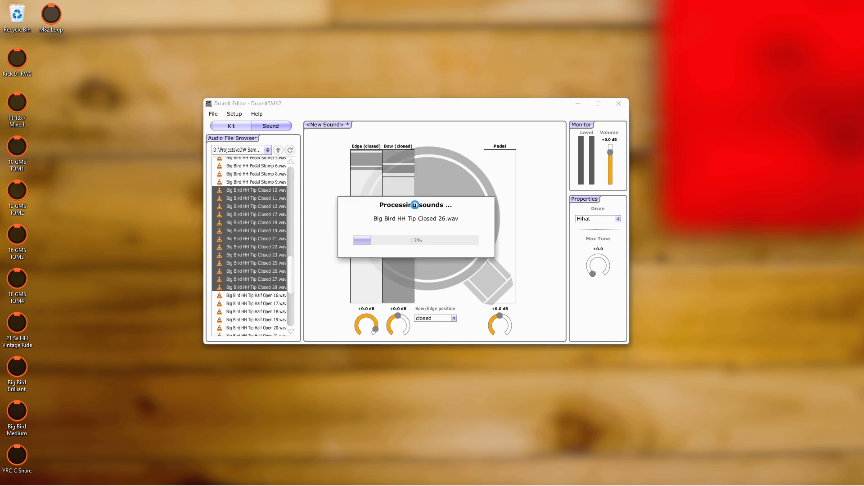
scroll(251, 269, up, 3)
click(260, 270)
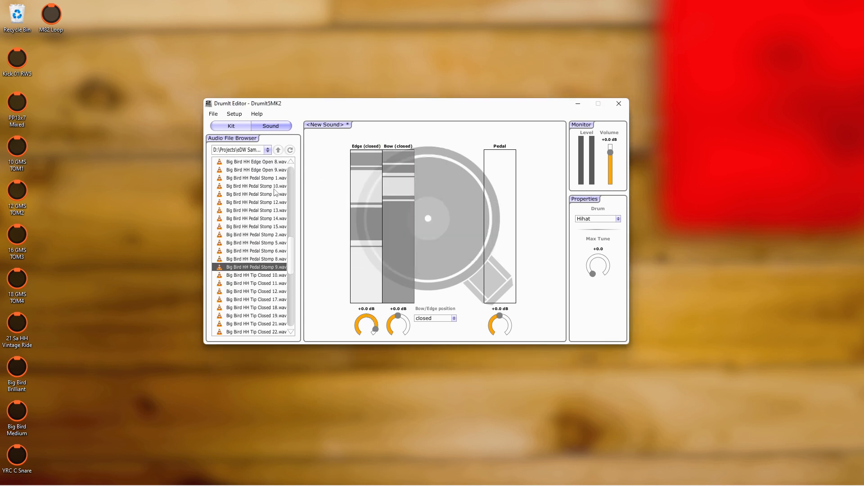
shift+click(256, 178)
drag(248, 178, 511, 162)
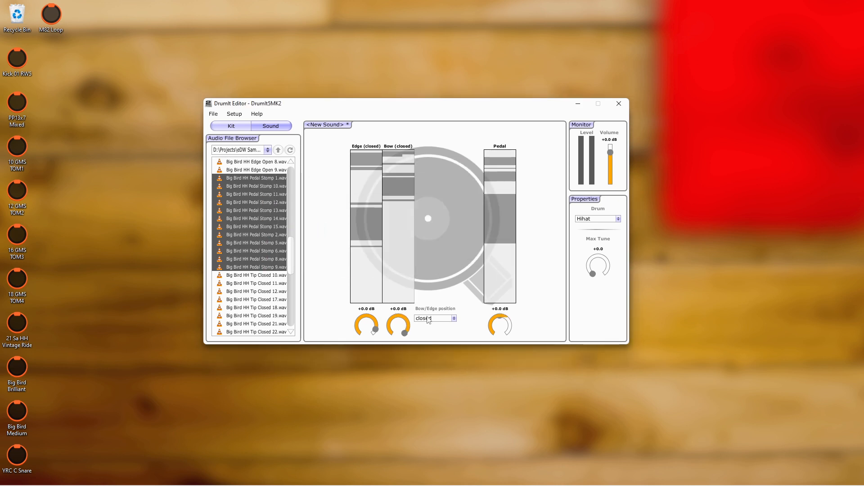
For the 50% open position, load the Edge Half Open samples into the Edge zone and the Tip Half Open samples into the Bow zone
click(434, 334)
scroll(262, 235, up, 6)
click(261, 215)
drag(253, 215, 362, 185)
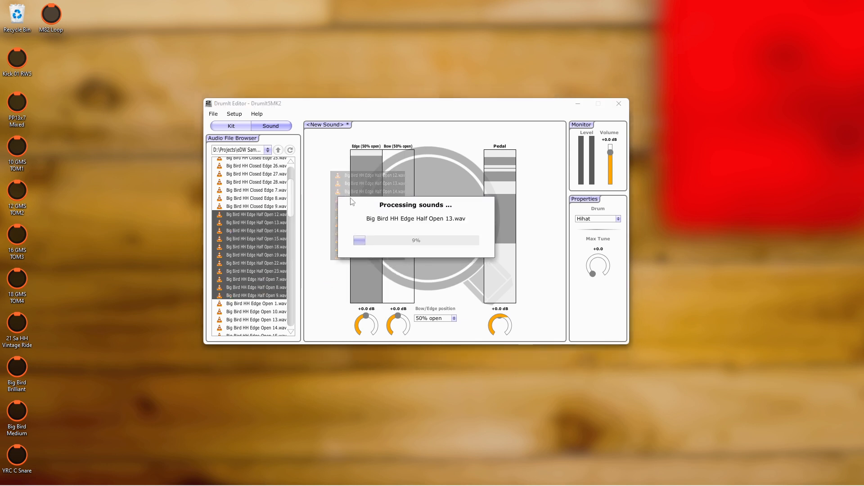
shift+click(263, 173)
drag(254, 171, 398, 167)
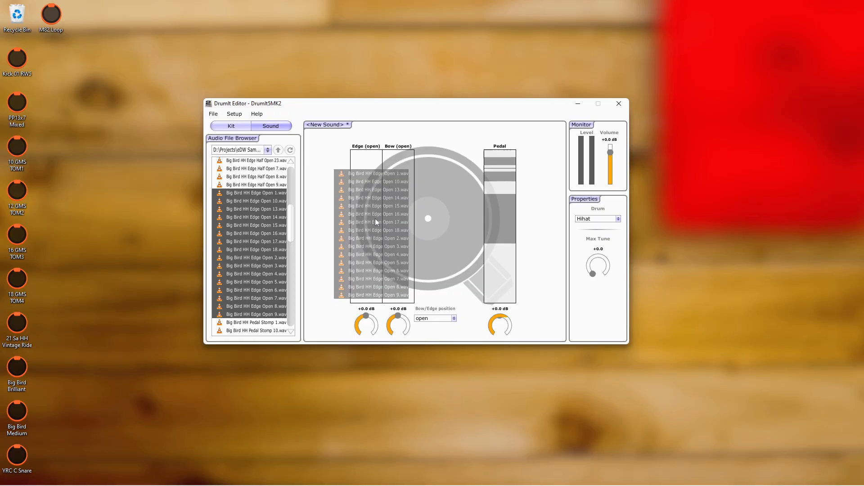
Load the Edge Open and Tip Open samples into the open Edge and Bow zones, and save the sound as Big Bird HH
drag(375, 218, 375, 217)
shift+click(255, 253)
drag(255, 253, 403, 188)
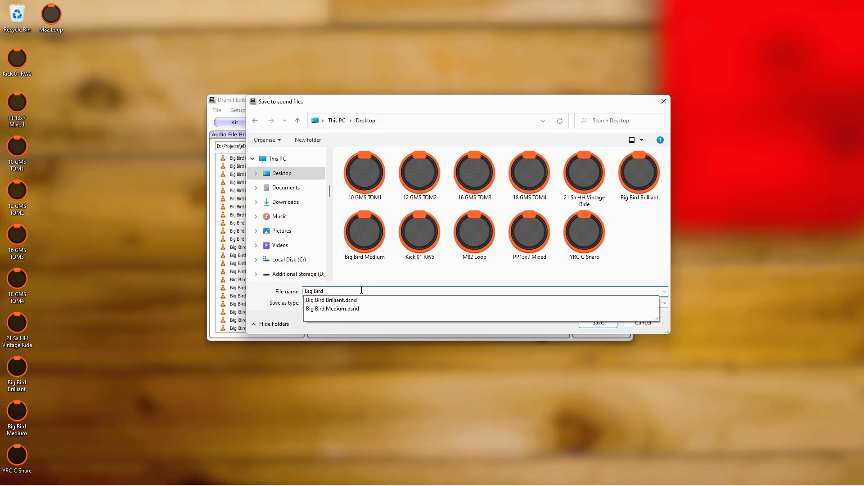
text(HH)
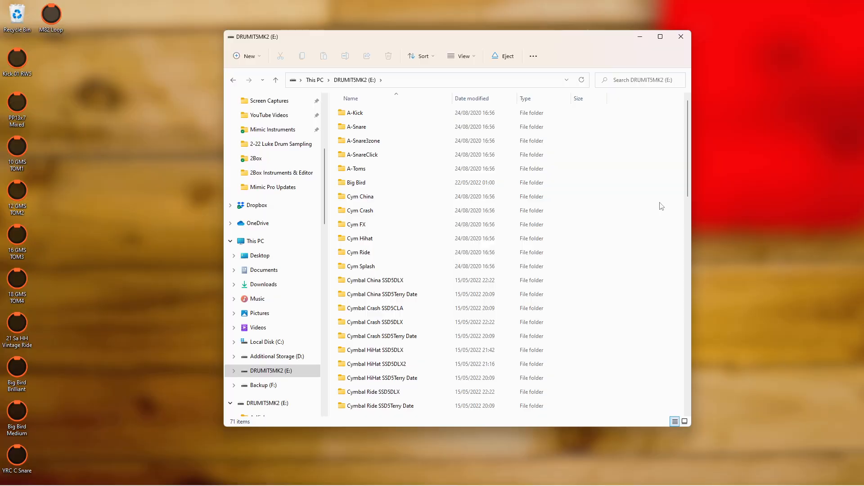
Create a New Kit folder on the DRUMIT5MK2 drive and copy all the saved sound files from the desktop into it
right_click(660, 206)
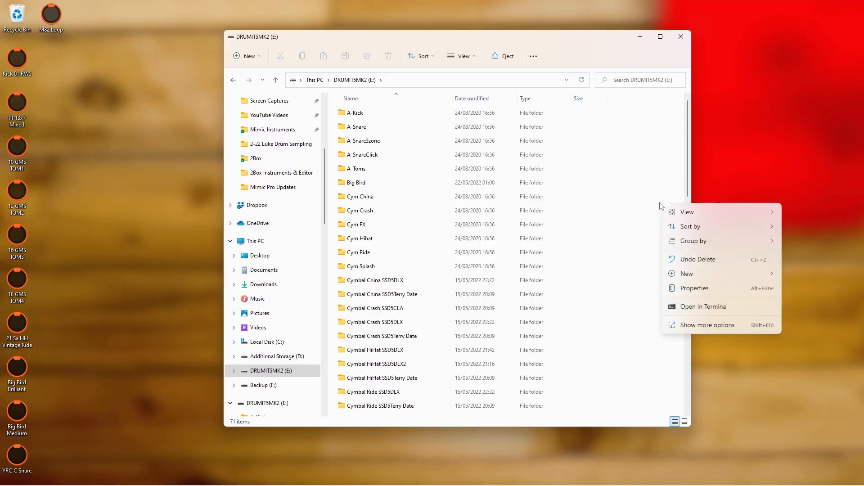
click(667, 276)
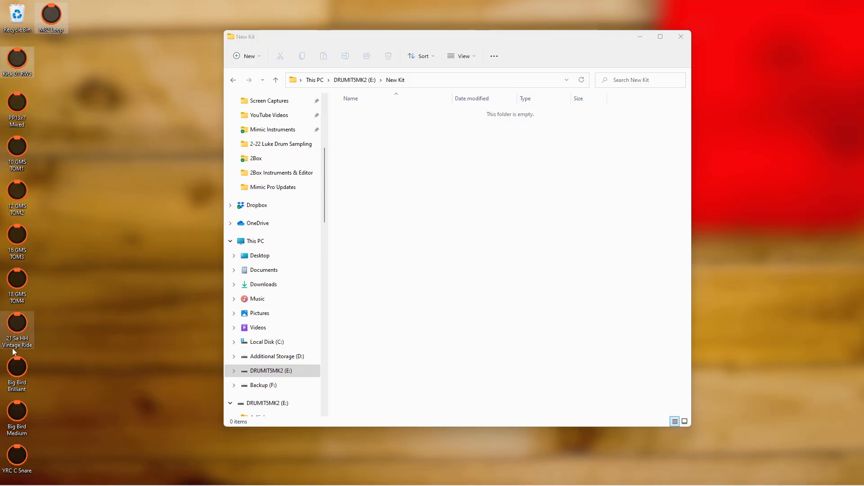
key(ctrl+a)
drag(50, 33, 133, 86)
drag(458, 208, 472, 199)
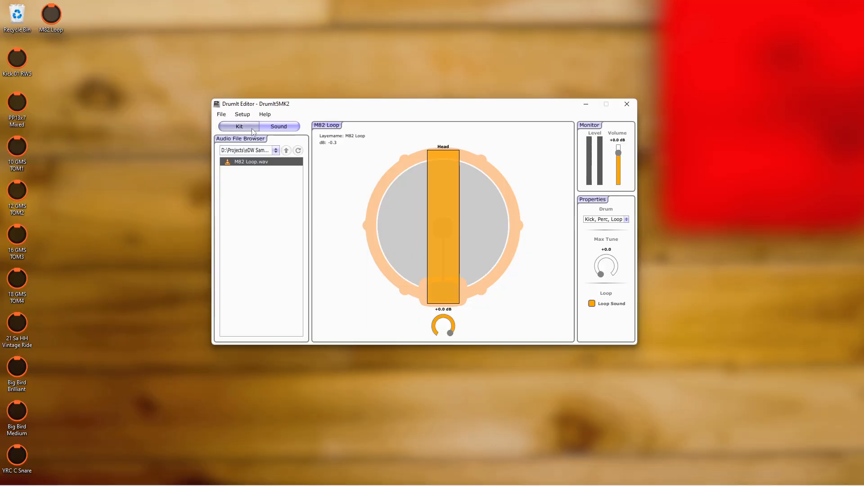
Switch to the kit view and open the DrumIt5MK2 kit bank from the DRUMIT5MK2 drive
click(253, 128)
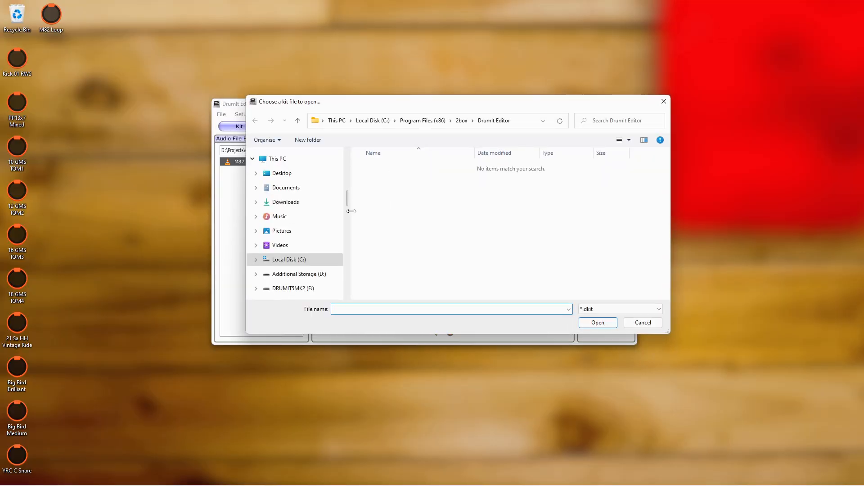
click(272, 289)
scroll(435, 238, down, 15)
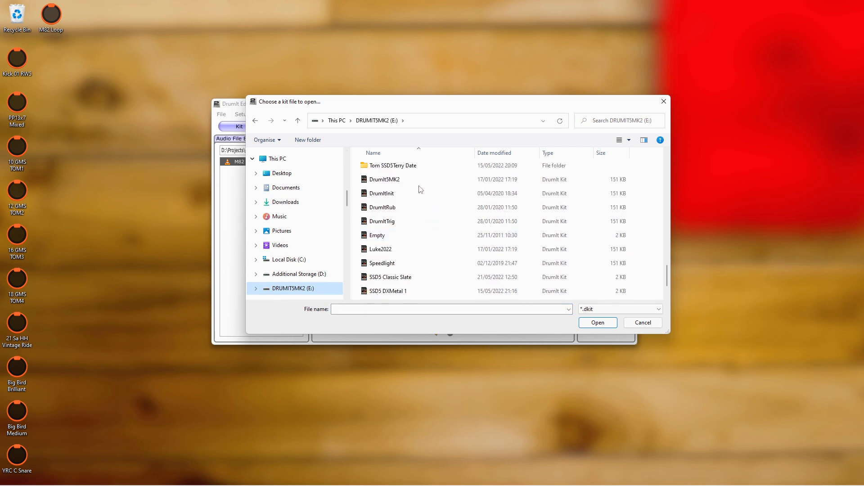
click(410, 182)
double_click(419, 185)
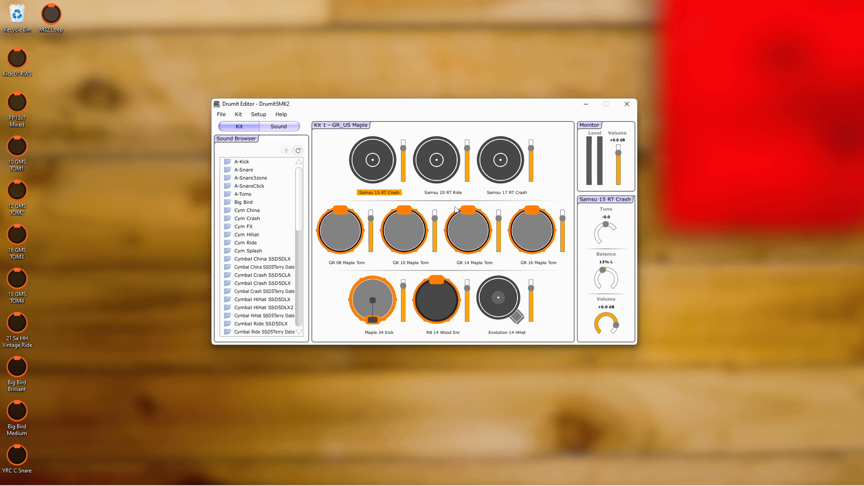
Look through the sound folders and the kick, snare and hi-hat assignments of kit 1, GR_US Maple
mouse_move(300, 185)
mouse_down()
mouse_move(302, 277)
mouse_move(305, 176)
mouse_up()
click(376, 293)
click(452, 291)
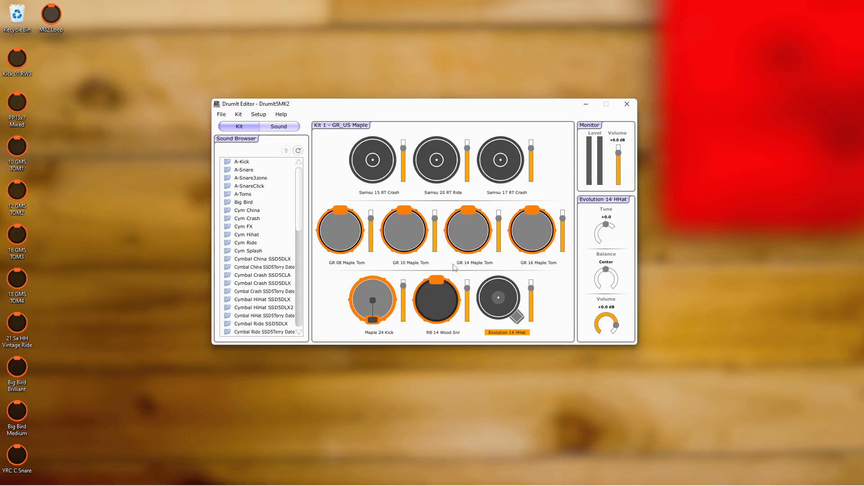
Compare the DrumIt5MK2.dkit bank file with the SSD5 Classic Slate.dkit kit file on the DRUMIT5MK2 drive
click(229, 115)
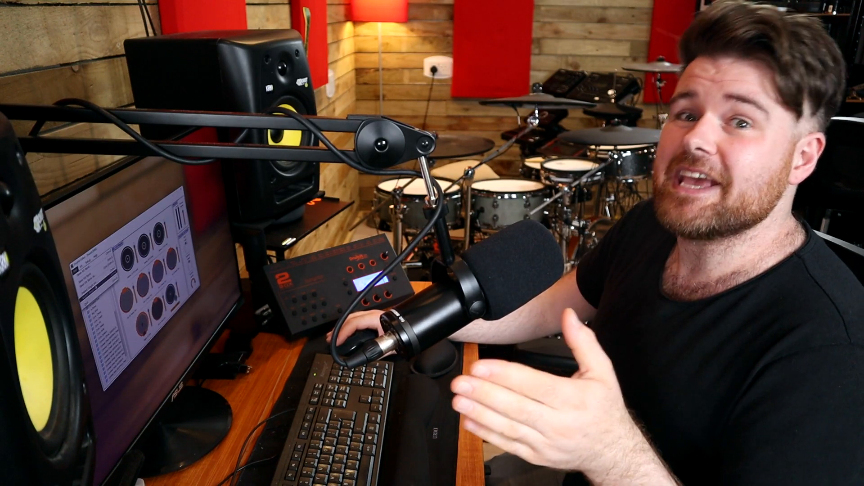
click(338, 160)
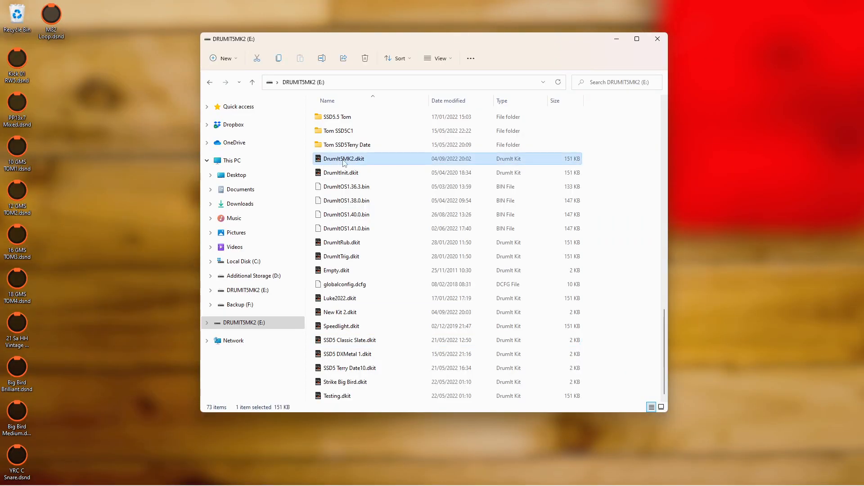
click(342, 341)
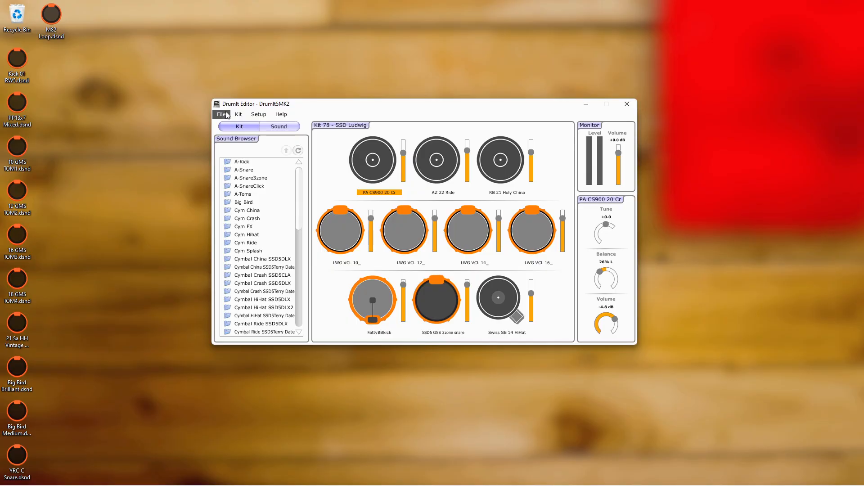
Choose SSD5 DXMetal 1.dkit from the drive for a single kit import and browse the available kit locations
click(222, 114)
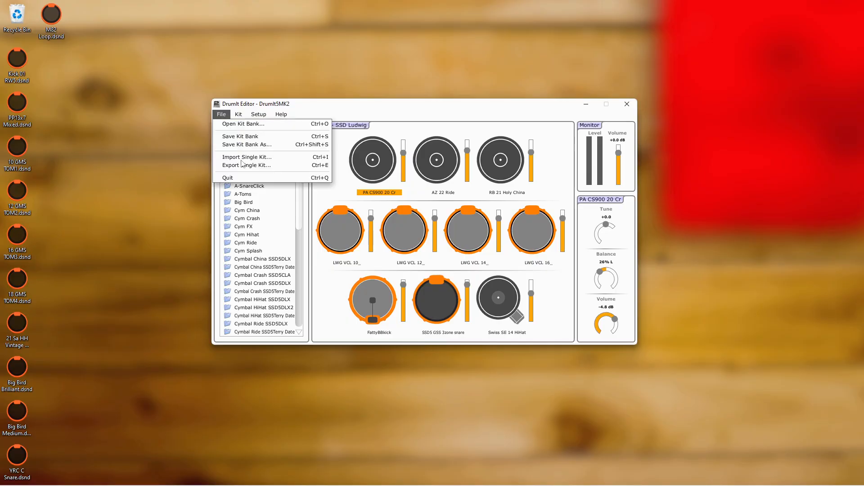
click(243, 159)
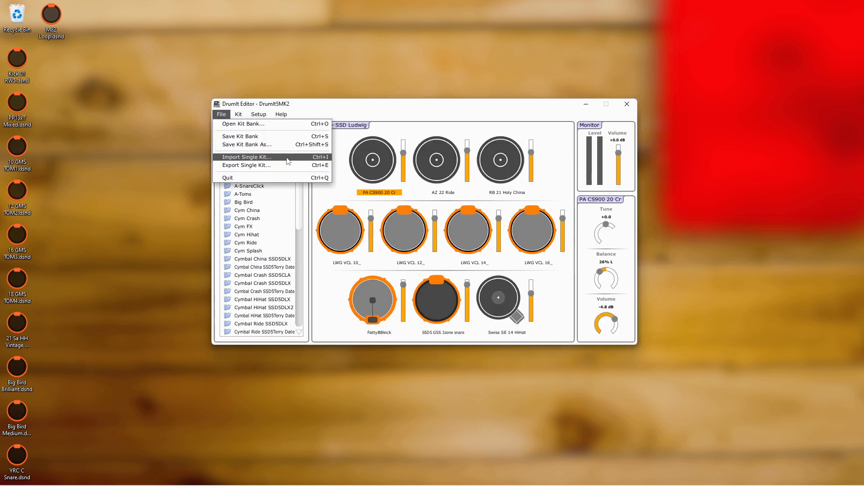
click(288, 159)
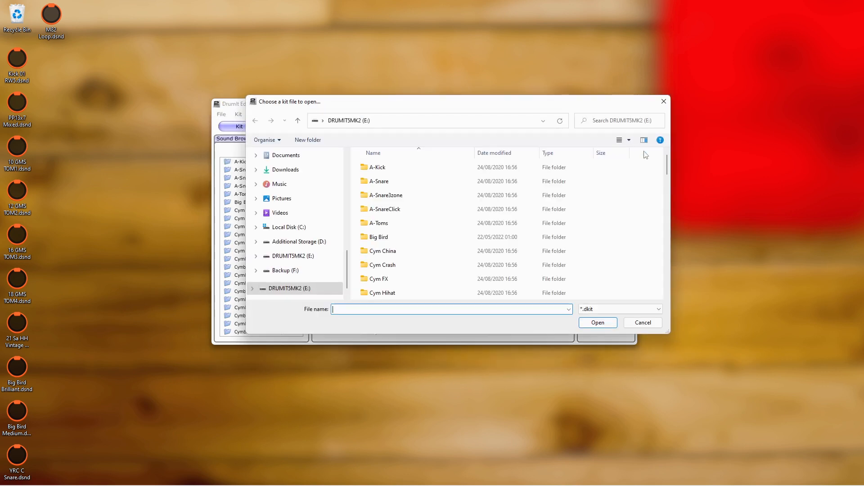
drag(666, 168, 667, 293)
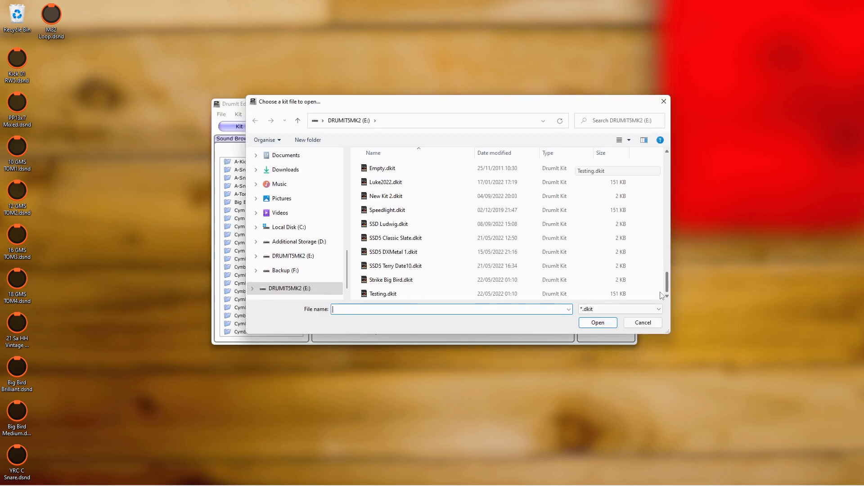
double_click(402, 254)
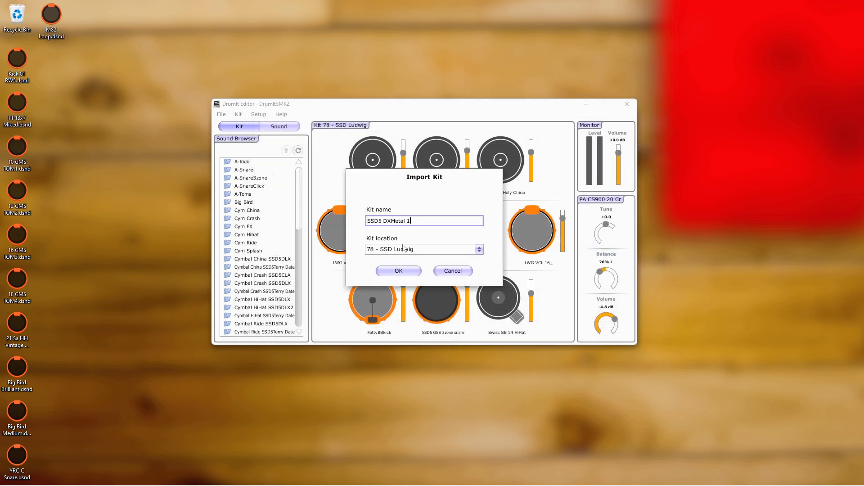
click(404, 247)
scroll(407, 243, down, 5)
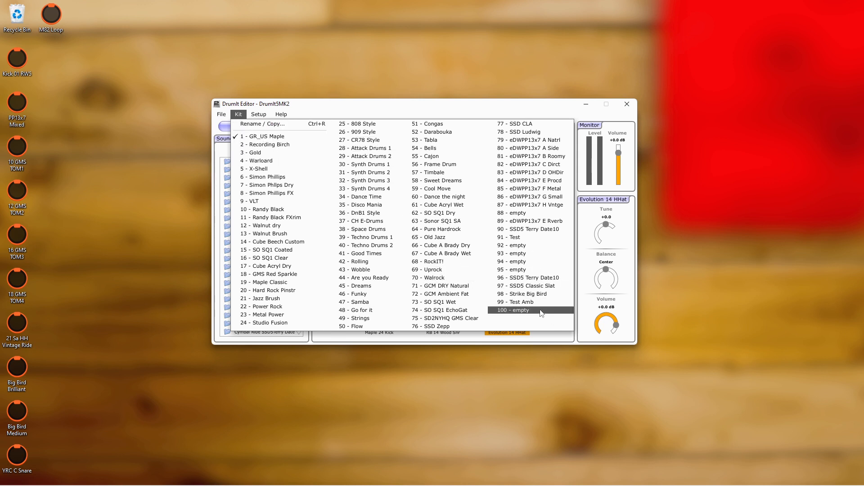
Open the rename and copy settings for kit 1 and browse the available kit locations
click(278, 124)
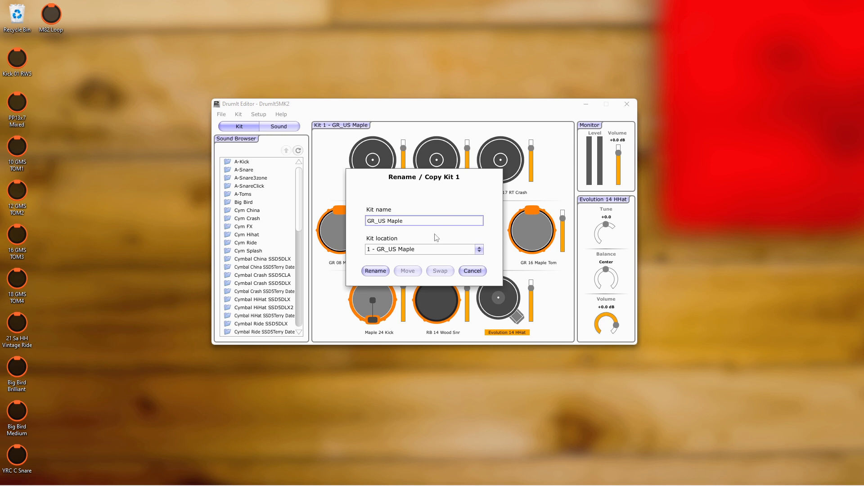
click(426, 249)
scroll(411, 468, down, 5)
scroll(424, 468, down, 15)
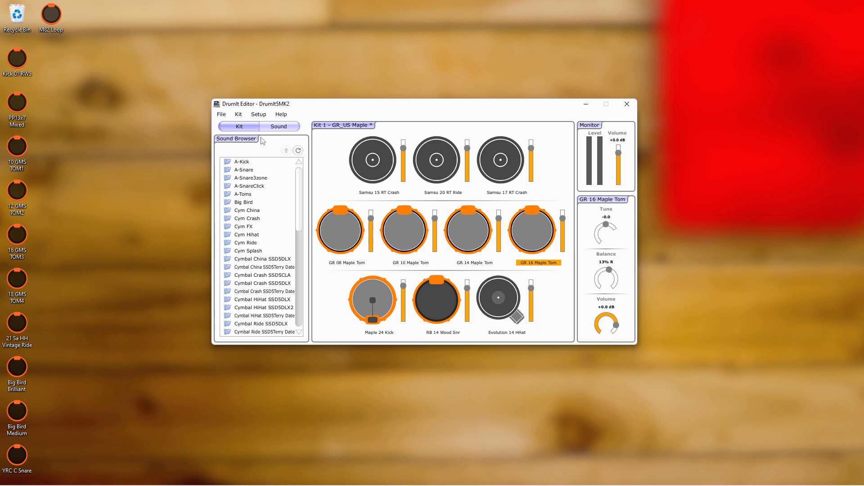
Switch to the empty kit 92 and open the New Kit folder in the sound browser
click(238, 115)
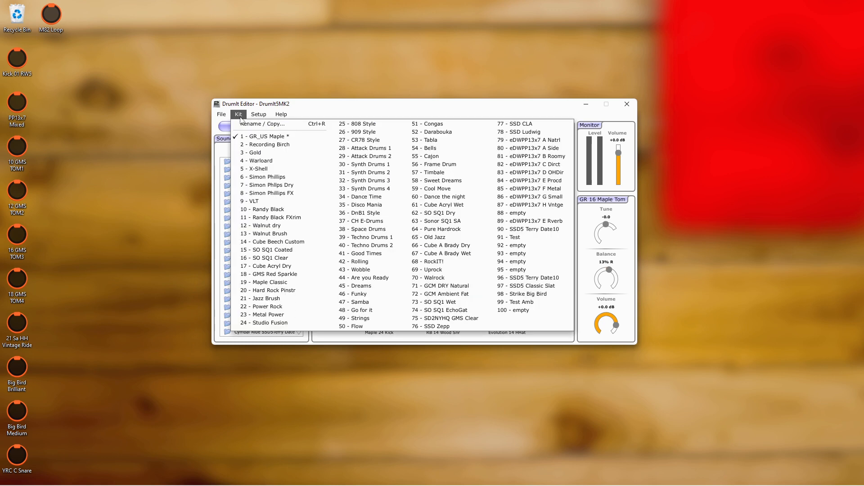
click(523, 246)
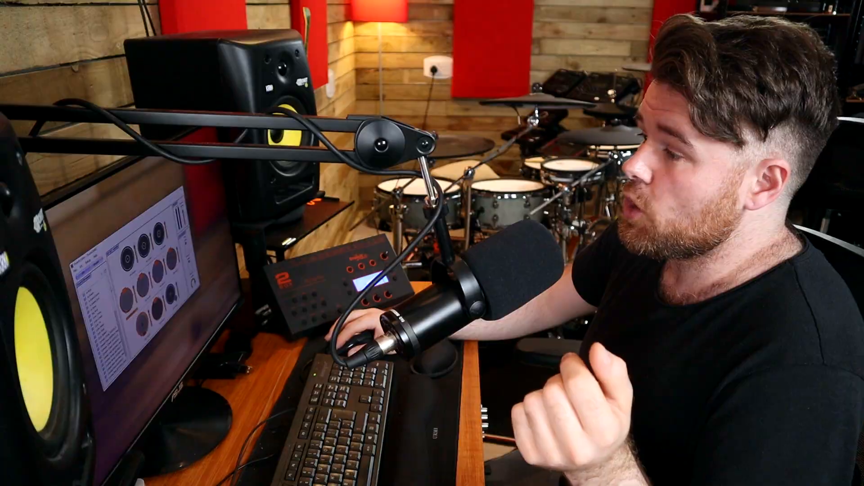
scroll(301, 211, down, 3)
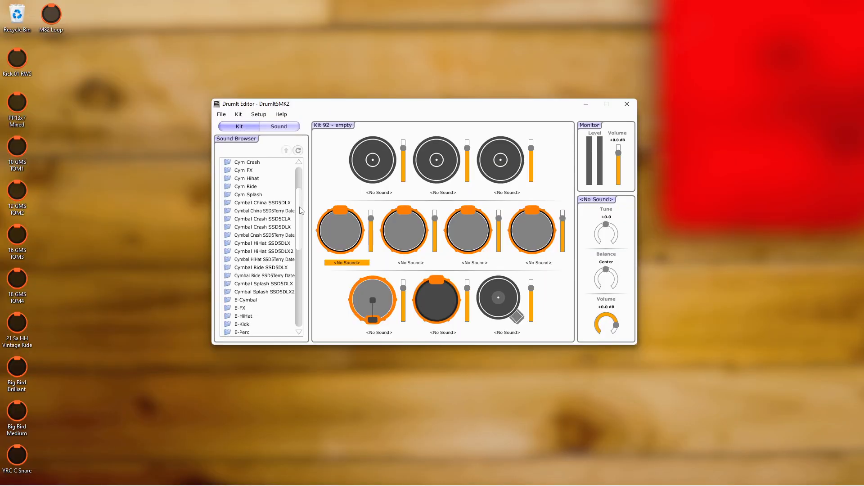
scroll(302, 211, down, 10)
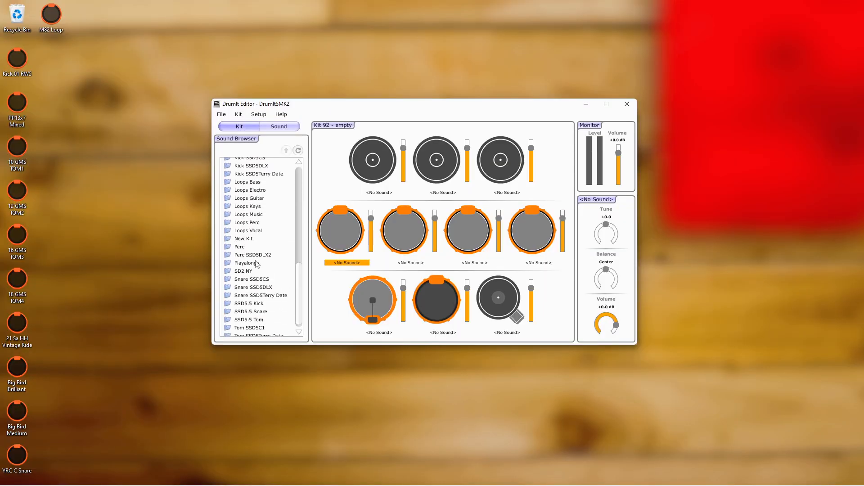
double_click(244, 239)
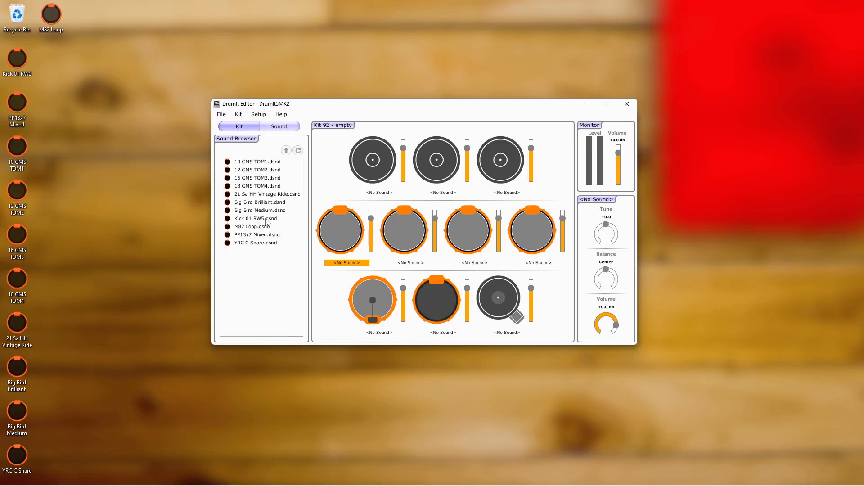
Assign Kick 01 RW5 to the kick, PP13x7 Mixed to the snare and Big Bird HH to the hi-hat
drag(362, 301, 373, 300)
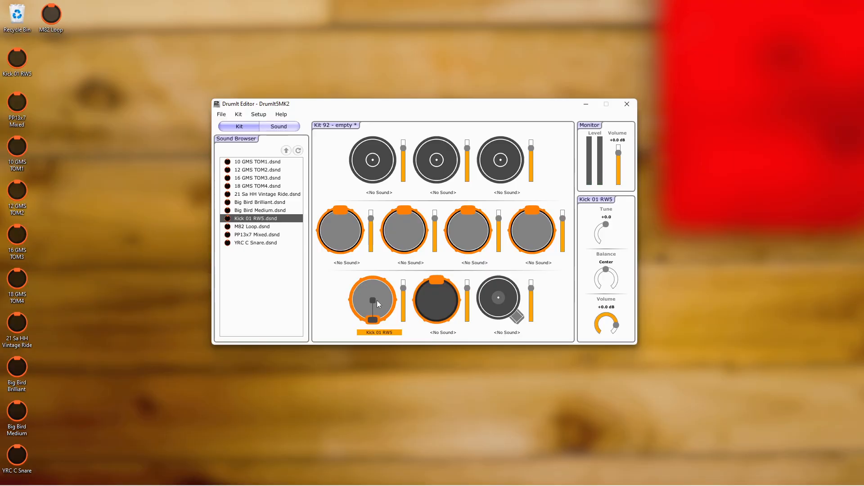
drag(273, 236, 448, 303)
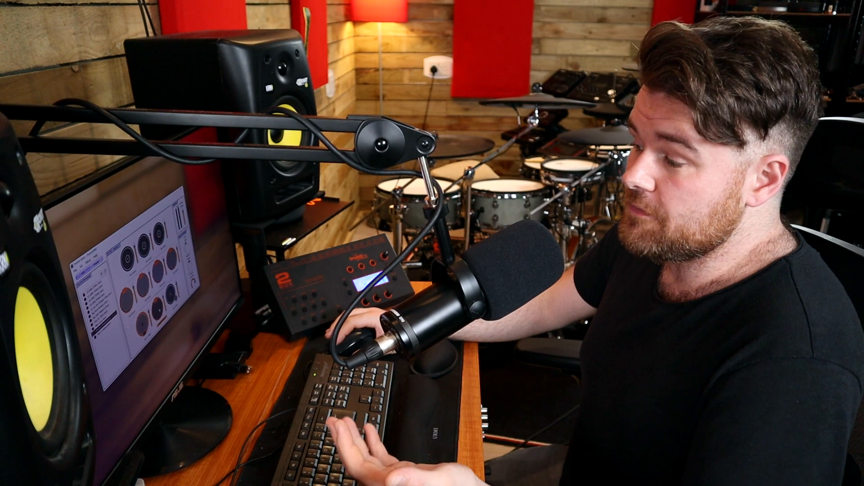
click(437, 304)
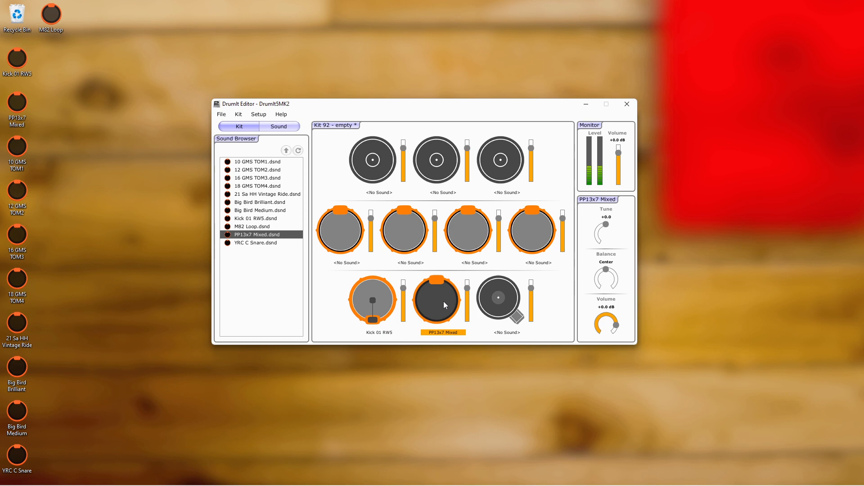
click(440, 294)
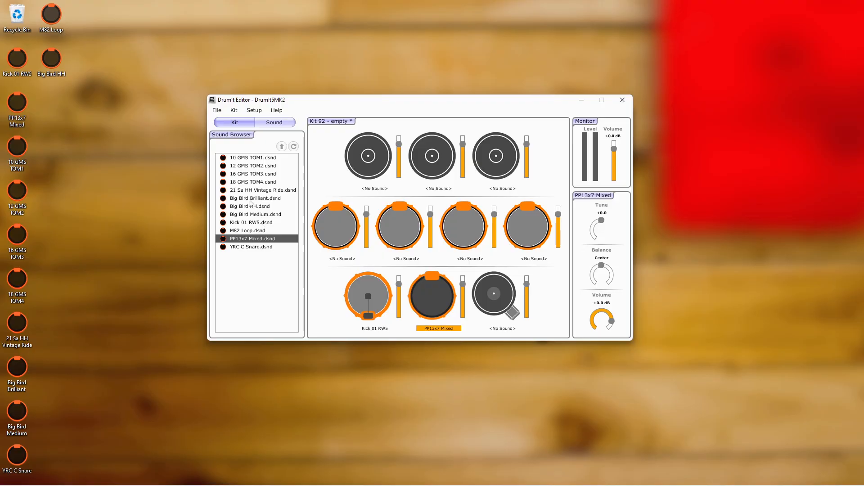
drag(251, 205, 494, 294)
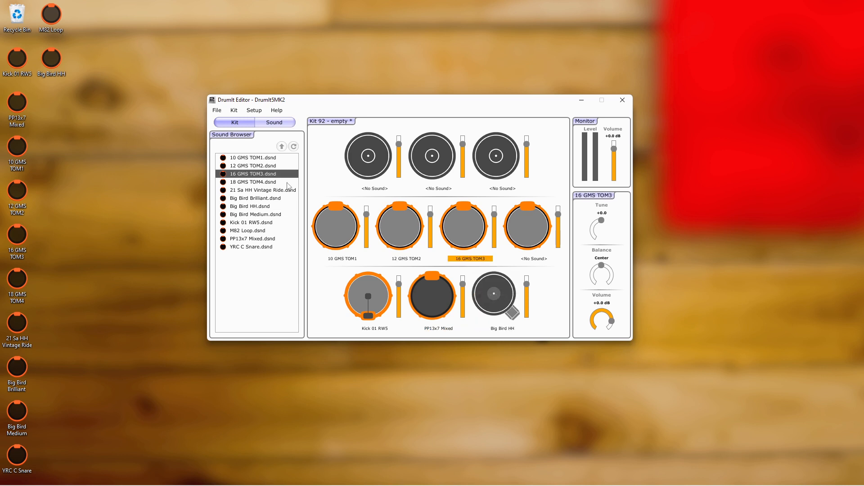
Assign 10 GMS TOM1, 12 GMS TOM2, 16 GMS TOM3 and 18 GMS TOM4 to the four tom pads in order and audition them
drag(288, 184, 527, 222)
click(359, 220)
click(357, 221)
click(391, 228)
click(421, 219)
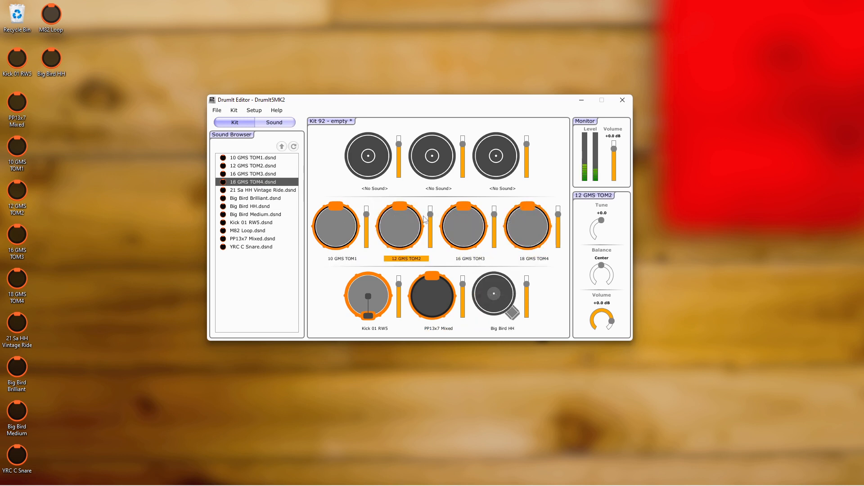
click(485, 220)
click(532, 226)
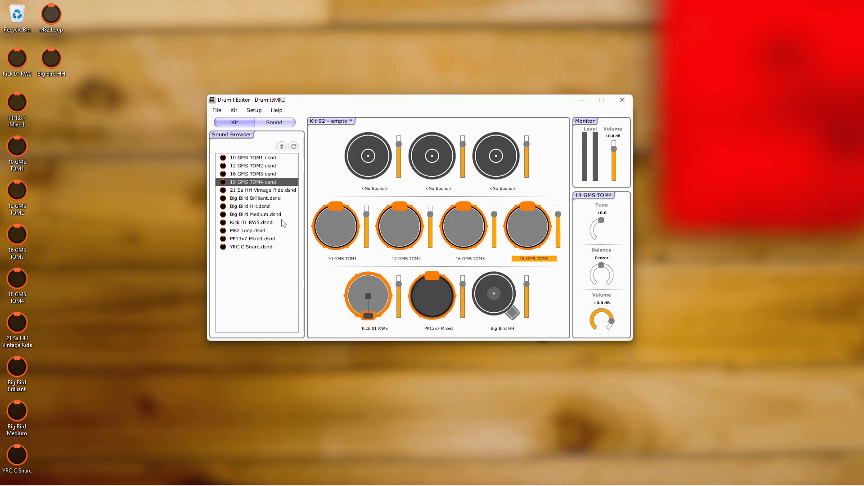
Assign Big Bird Brilliant, 21 Sa HH Vintage Ride and Big Bird Medium to the three cymbal pads in order, and audition the kit
drag(272, 199, 366, 158)
drag(270, 215, 497, 164)
drag(290, 191, 436, 157)
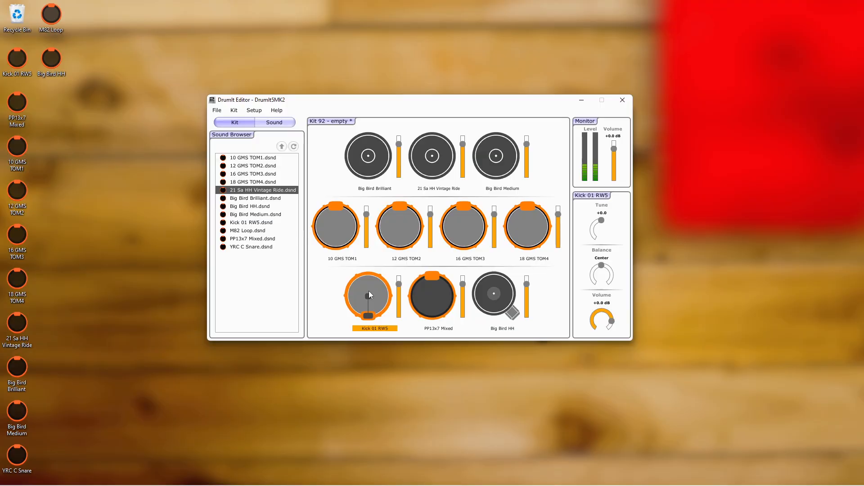
click(430, 289)
click(501, 168)
click(449, 166)
click(368, 168)
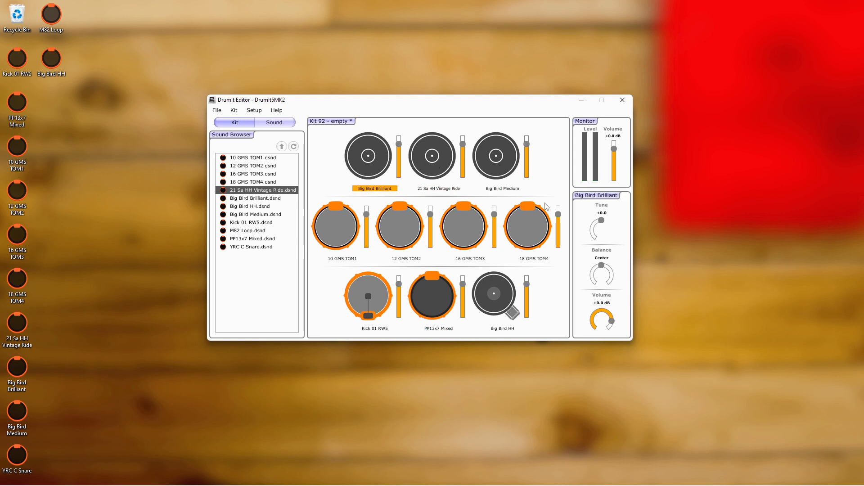
Lower the volume of the three cymbals and the hi-hat to -4.8 dB each
mouse_move(596, 315)
mouse_down()
mouse_move(593, 330)
mouse_move(596, 321)
mouse_up()
click(445, 179)
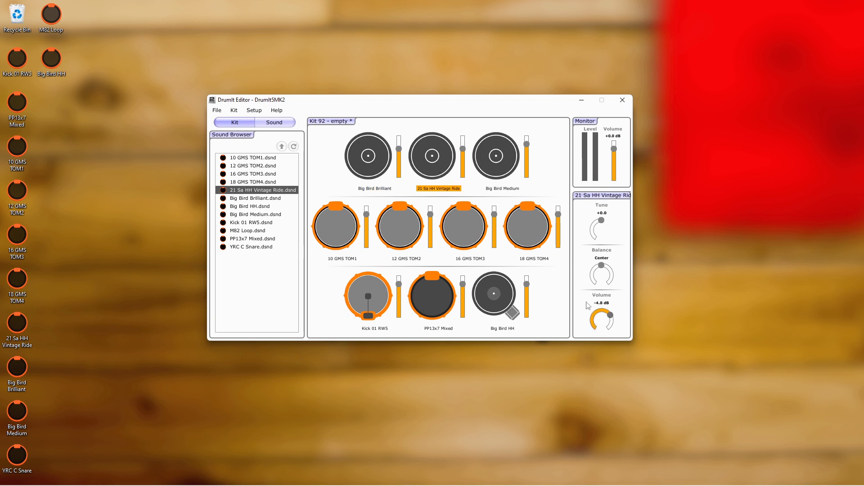
click(498, 176)
drag(595, 316, 597, 332)
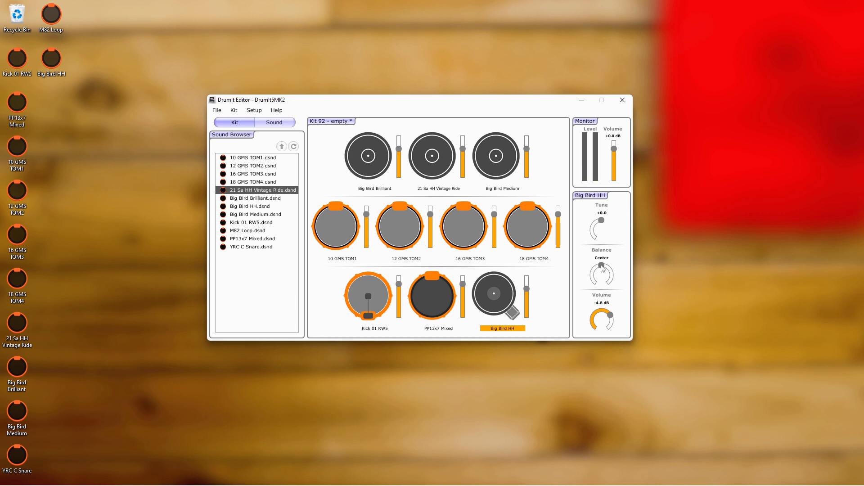
Adjust the stereo balance of the toms, with 12 GMS TOM2 at 6% right and 18 GMS TOM4 at 33% right
click(336, 227)
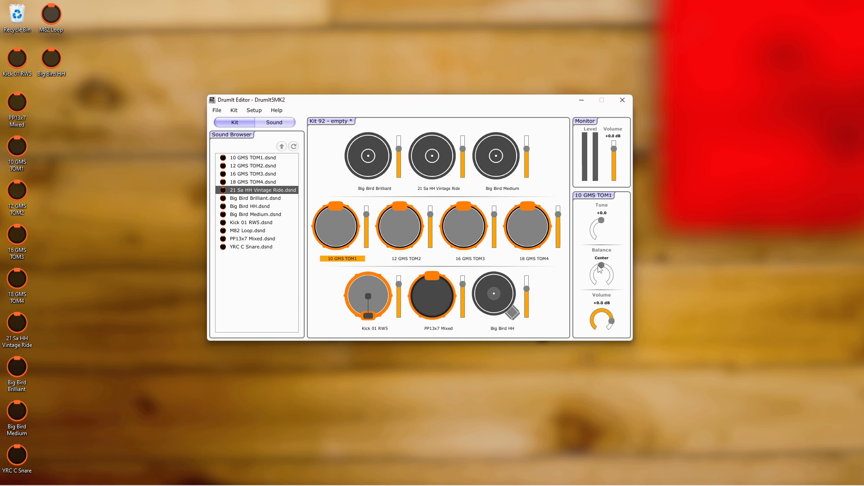
click(418, 226)
click(488, 231)
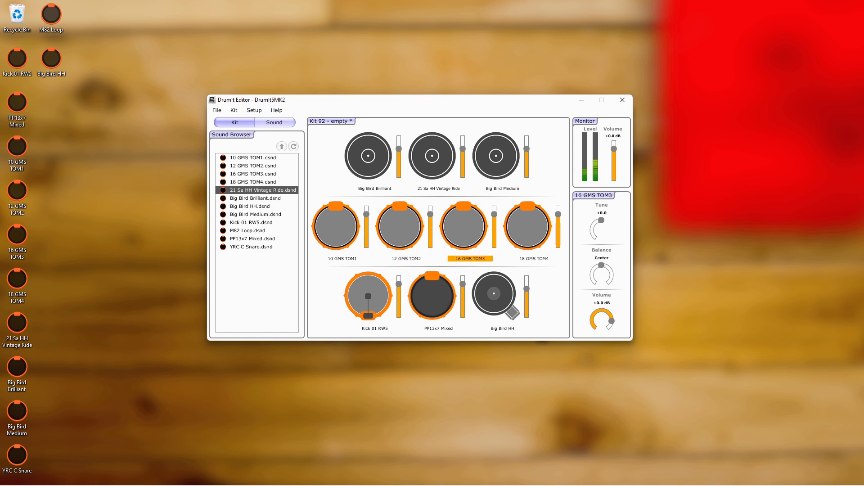
click(537, 238)
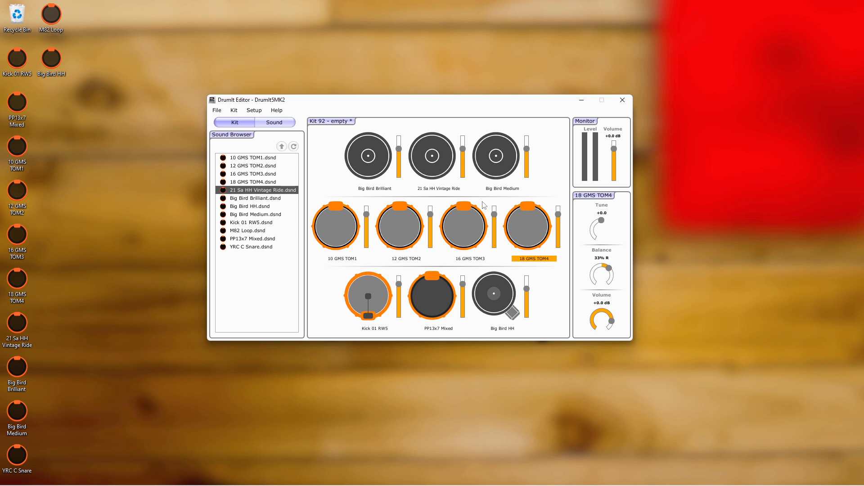
Pan Big Bird Brilliant to 20% left, and pan the ride and Big Bird Medium to about 26% right
click(357, 165)
mouse_move(599, 265)
mouse_down()
mouse_move(600, 281)
mouse_move(609, 253)
mouse_up()
click(448, 174)
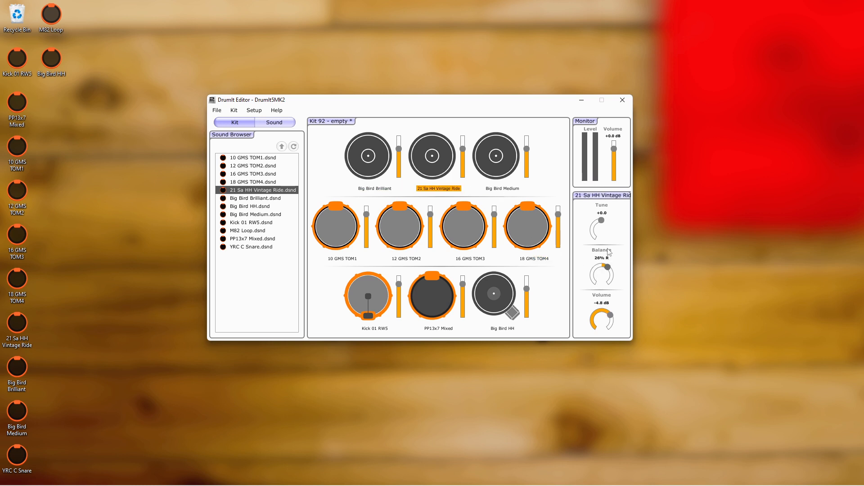
click(515, 194)
drag(603, 266, 609, 252)
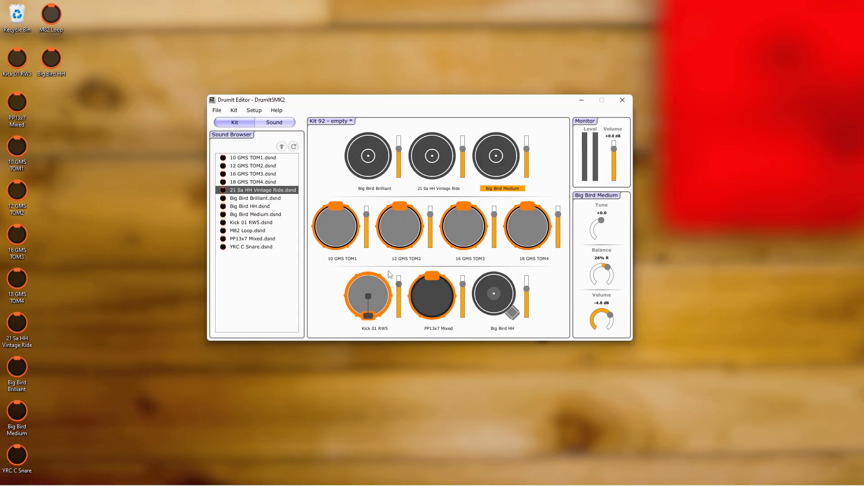
Add YRC C Snare to the rim of the second tom and M82 Loop to the rim of the fourth, lowering the loop's volume
drag(263, 250, 402, 252)
click(397, 228)
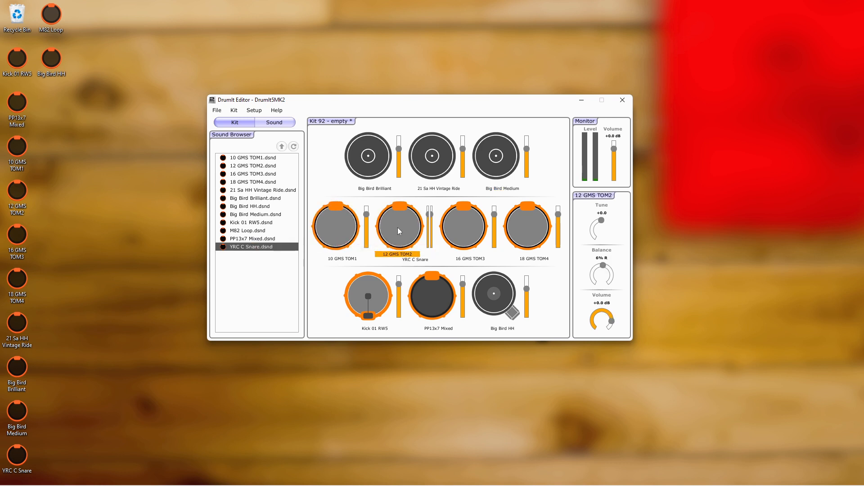
click(398, 251)
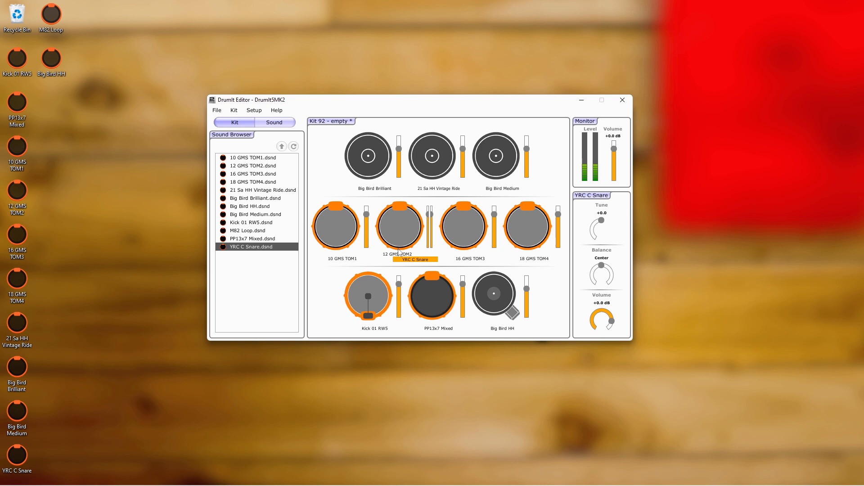
drag(263, 234, 524, 252)
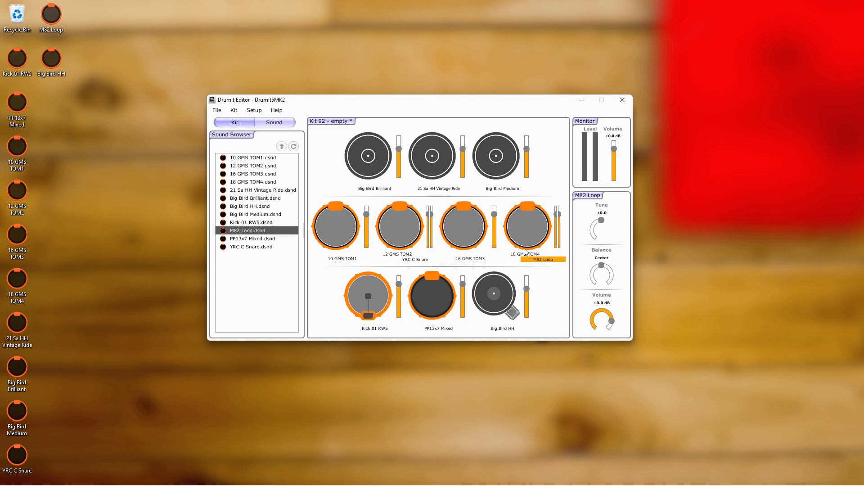
drag(603, 315, 598, 328)
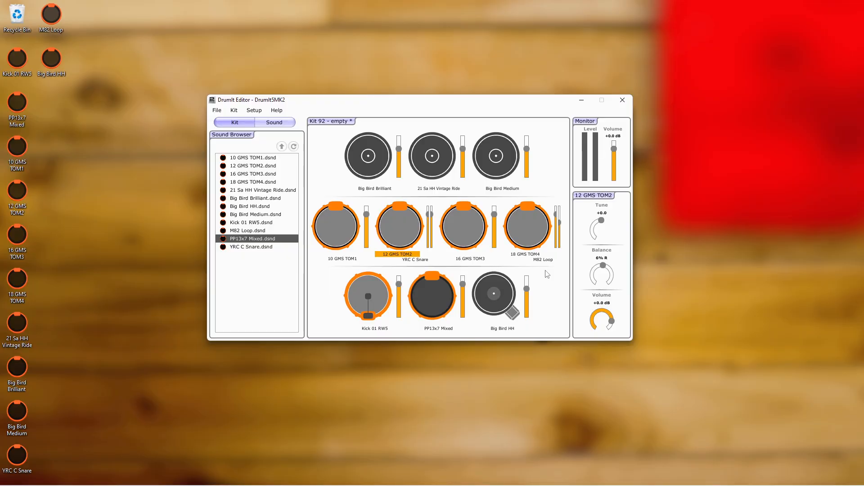
Rename kit 92 to New Kit and save the kit bank
click(234, 111)
click(246, 120)
text(e)
key(BackSpace)
text(New Kit)
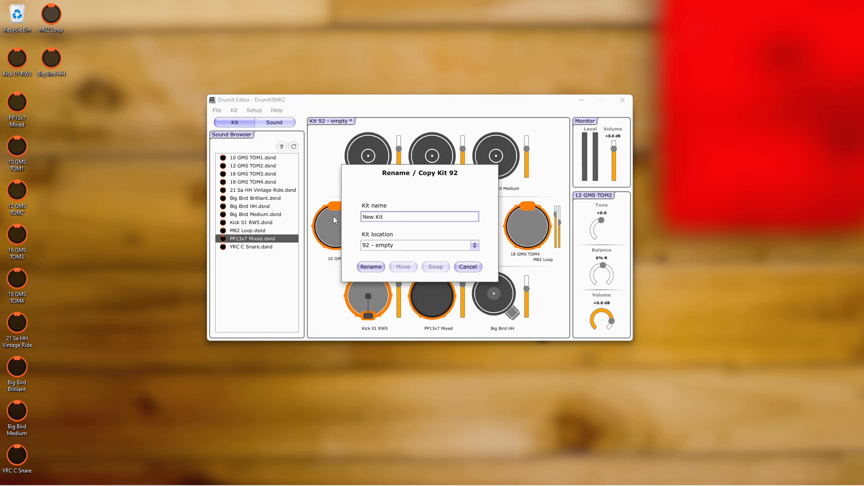
click(373, 268)
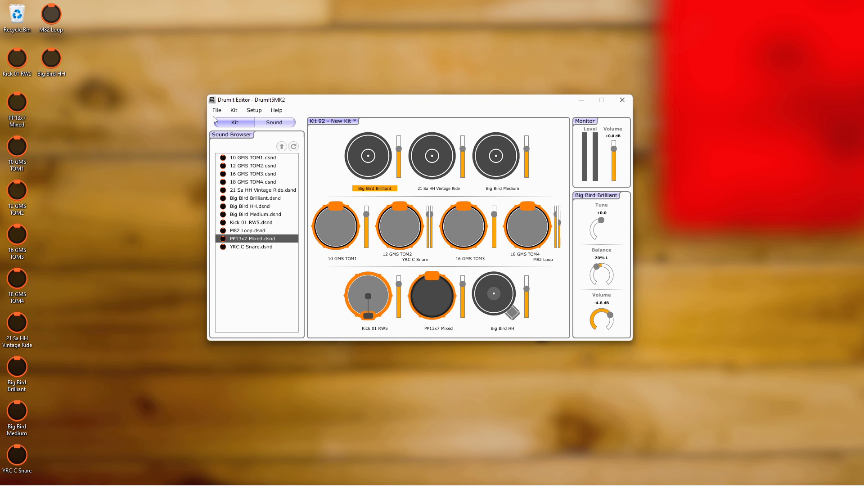
click(216, 110)
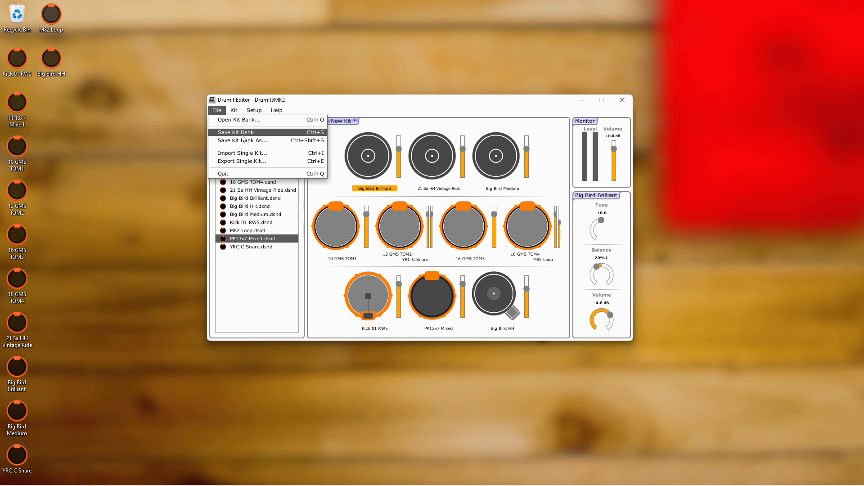
click(243, 133)
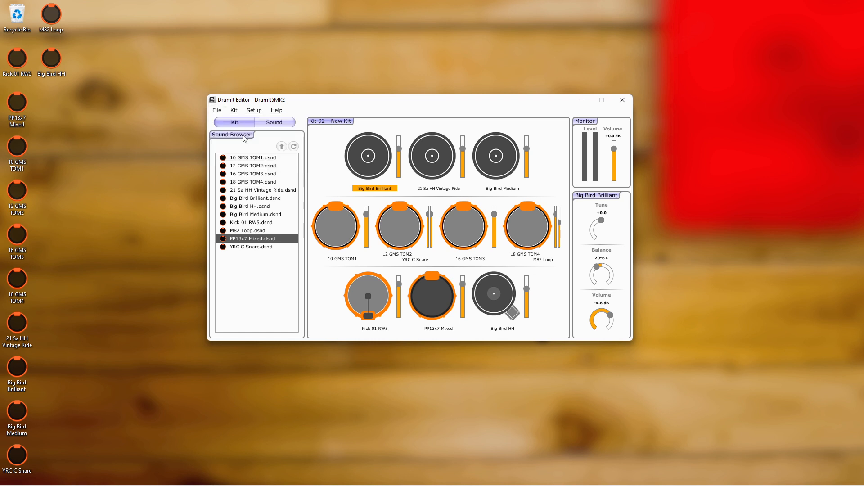
Export the new kit as a single kit file and go to the kit files in the root of the DRUMIT5MK2 drive
click(217, 110)
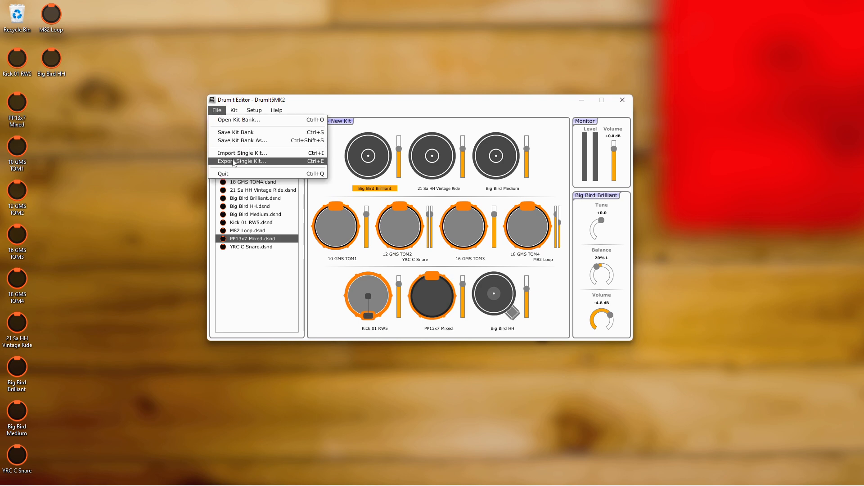
click(235, 163)
click(336, 292)
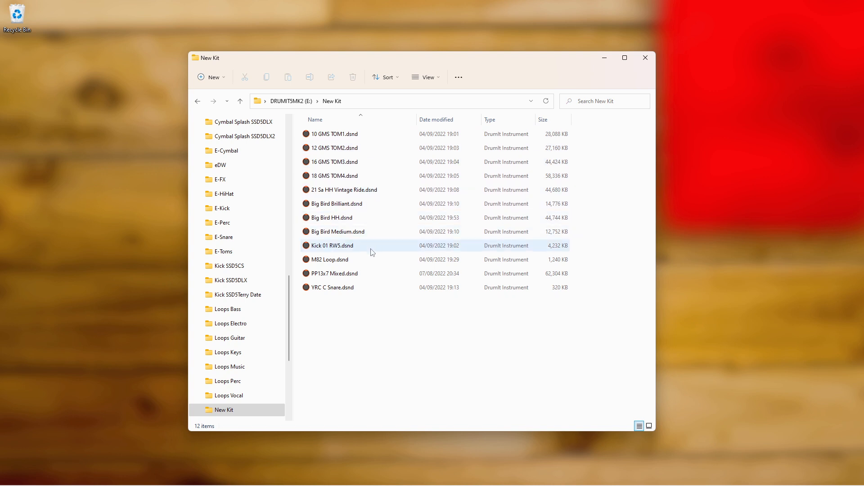
key(alt+Left)
scroll(395, 277, down, 17)
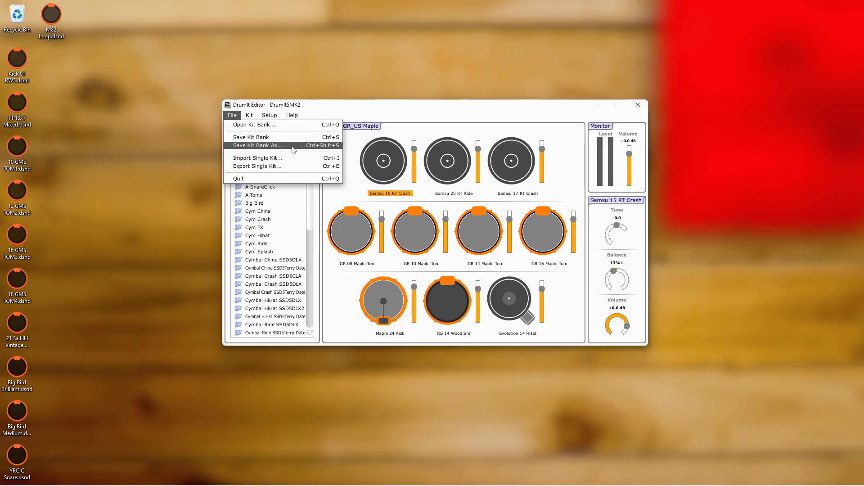
Check the option for saving the kit bank under another name, and look through the dkit files on the DRUMIT5MK2 drive
click(294, 146)
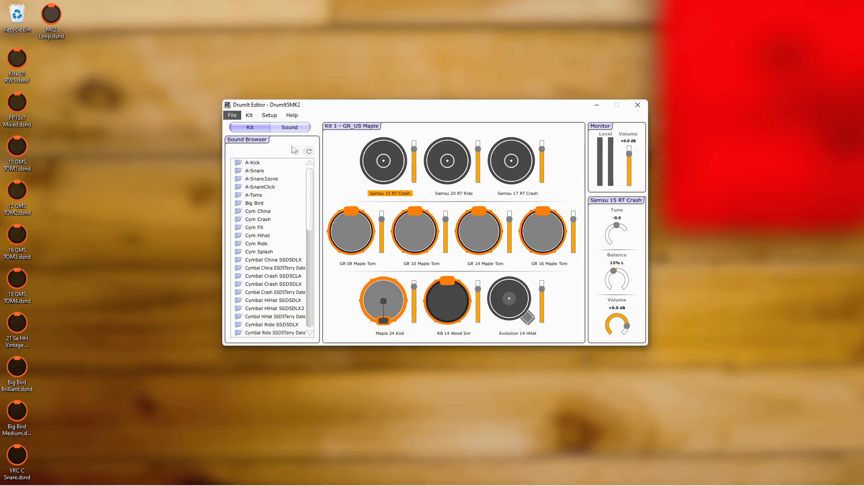
text(Ne)
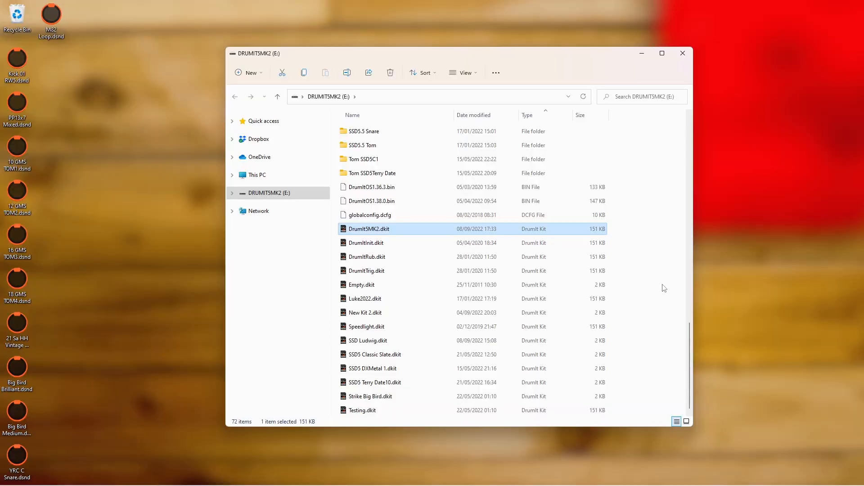
key(Down)
key(Down)
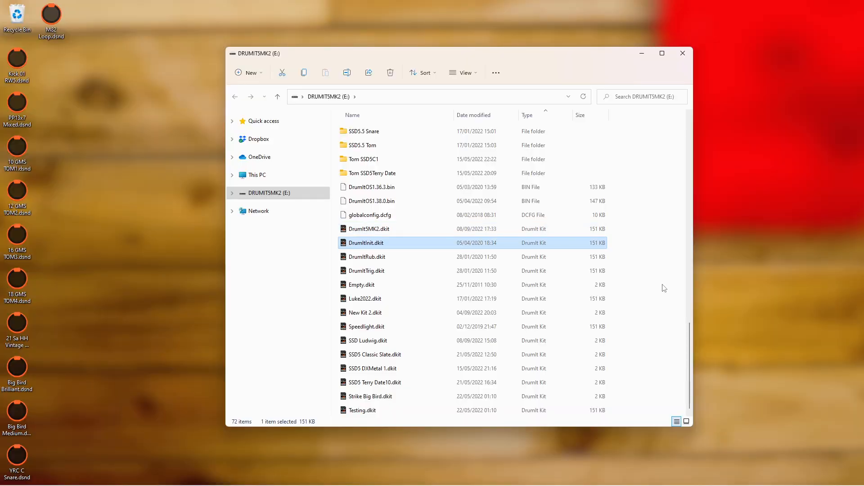
key(Down)
key(Down)
key(Down)
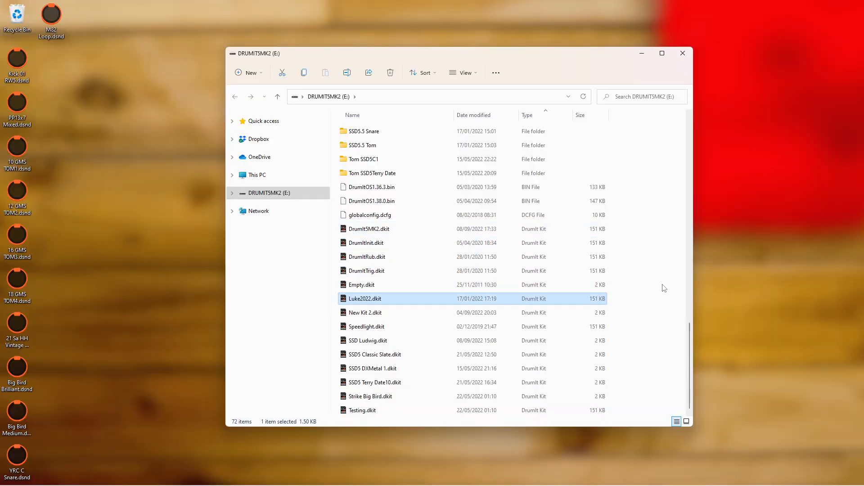